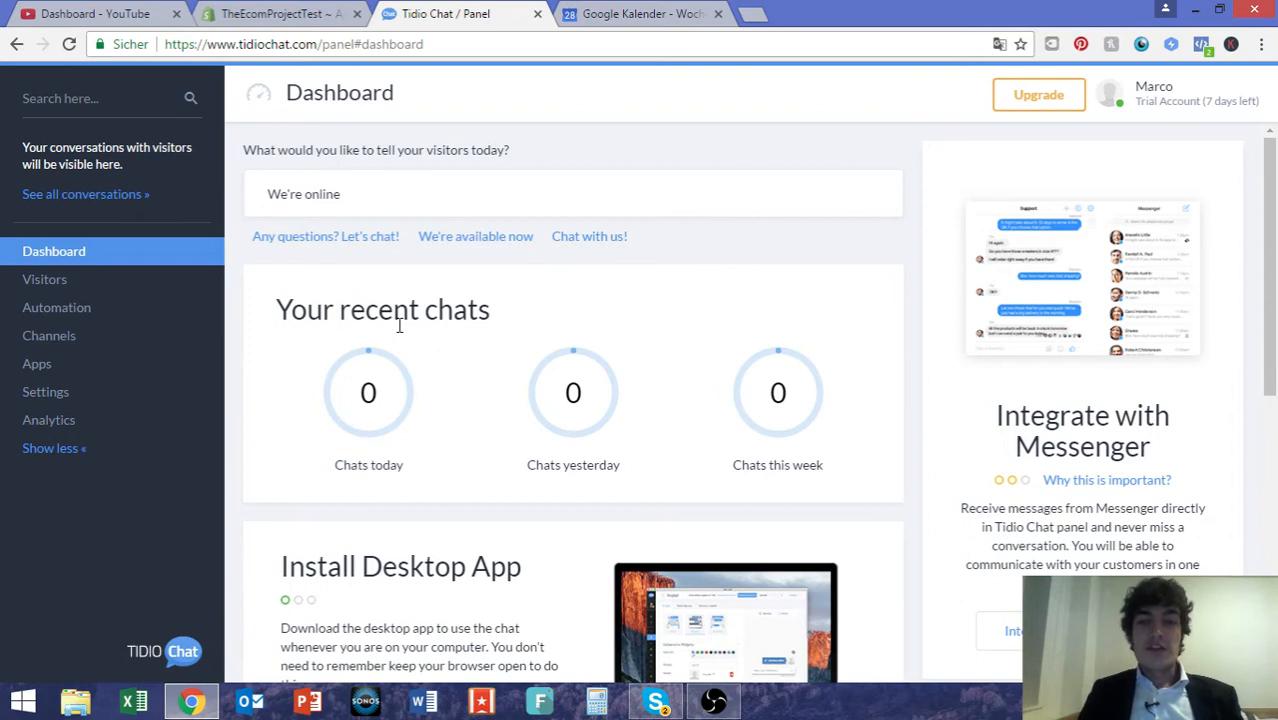
Examine the dashboard's recent chats, app download offers and Messenger and email integration options.
scroll(669, 314, "down", 4)
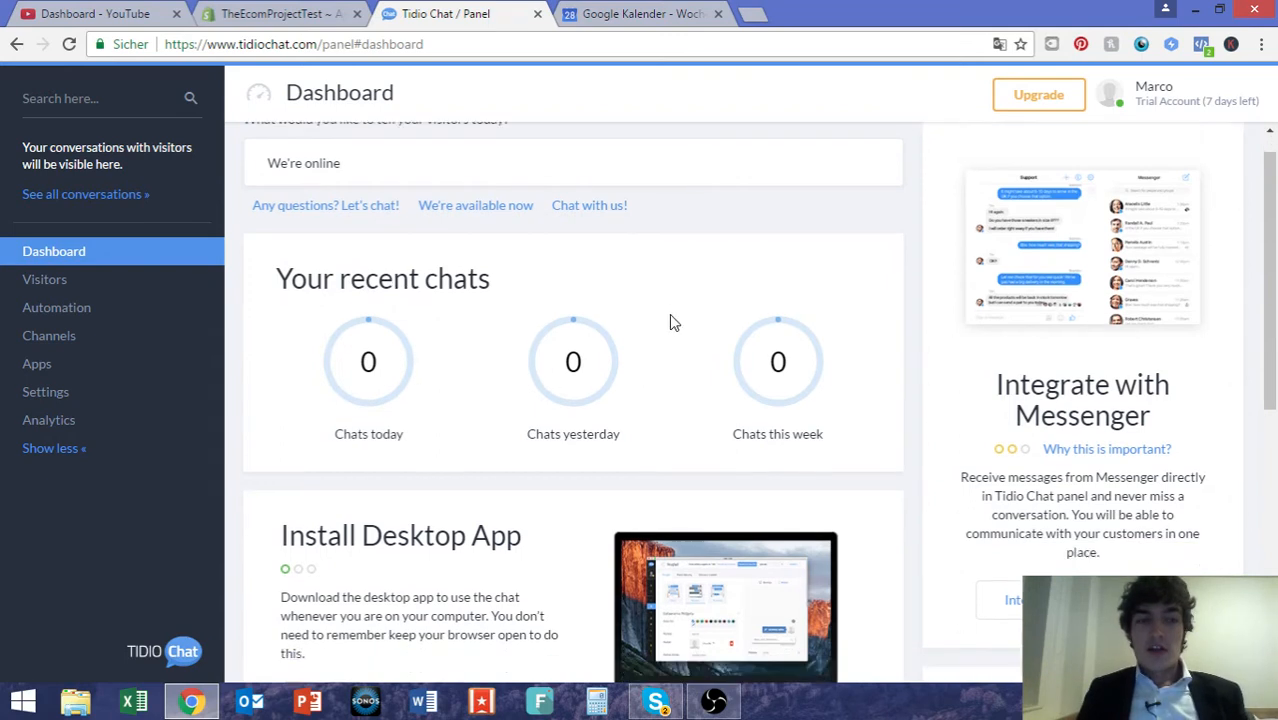
scroll(1024, 174, "up", 4)
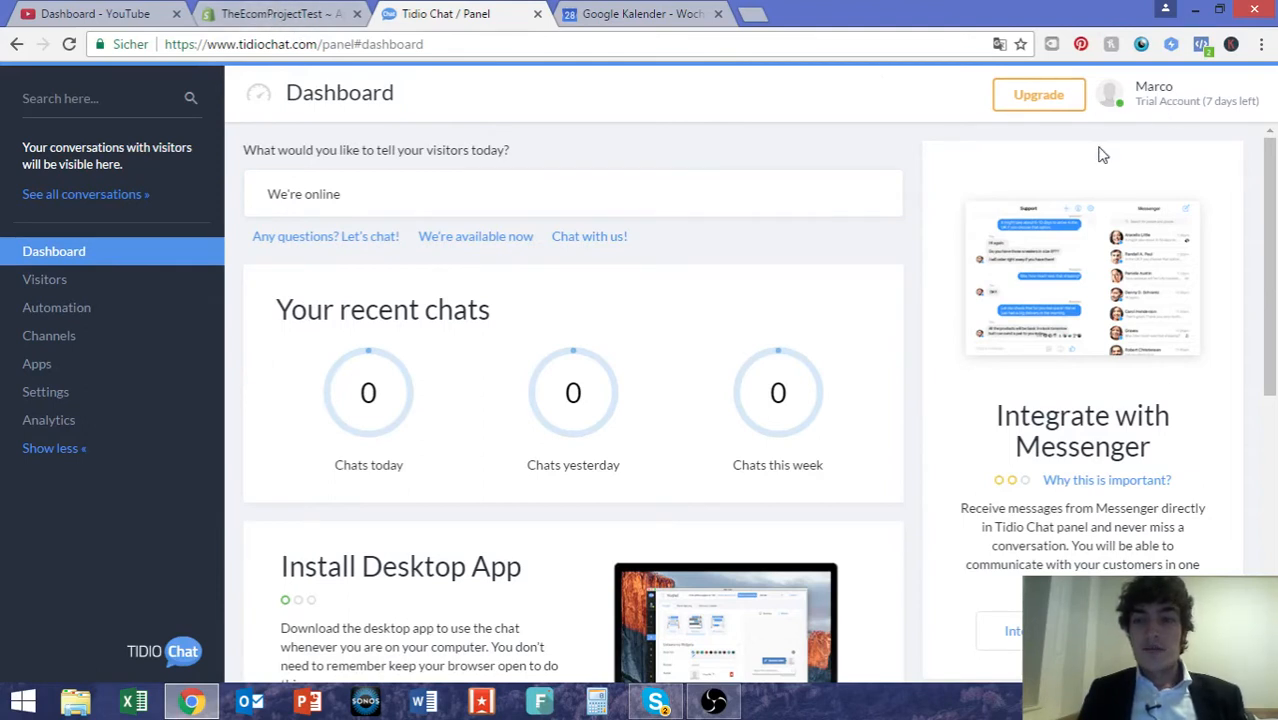
scroll(755, 300, "down", 3)
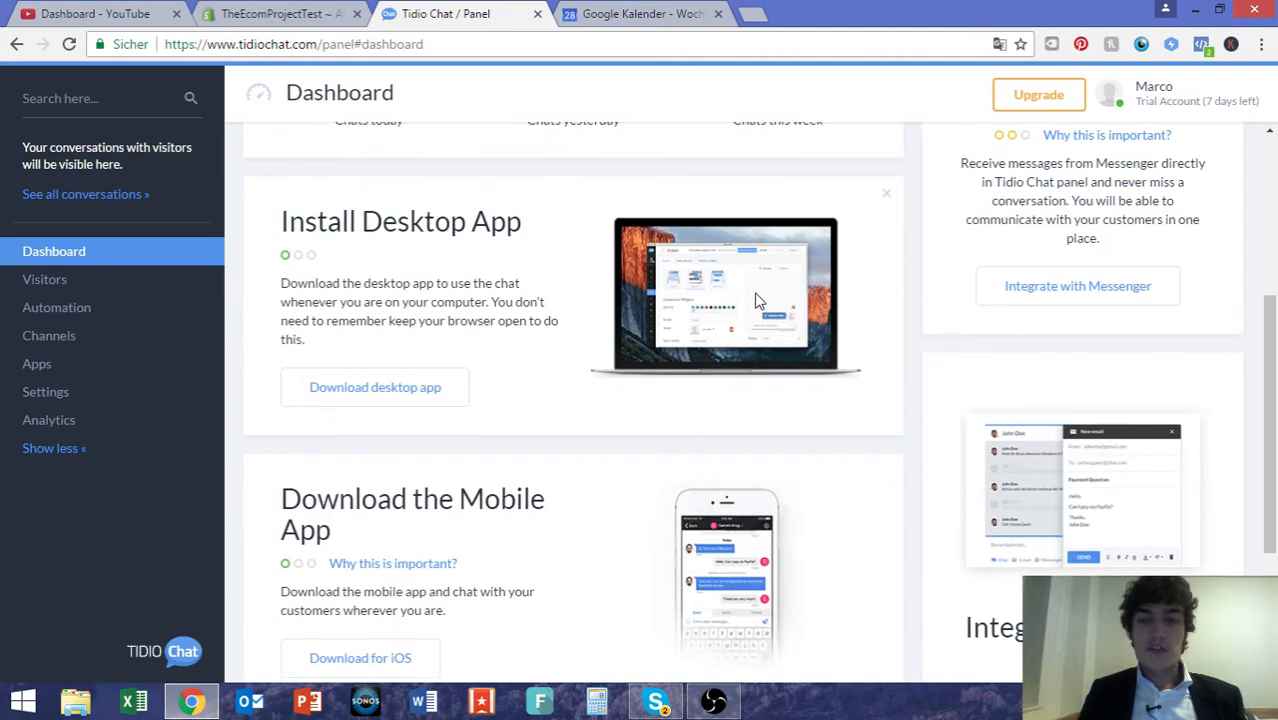
scroll(755, 300, "up", 3)
scroll(842, 397, "down", 5)
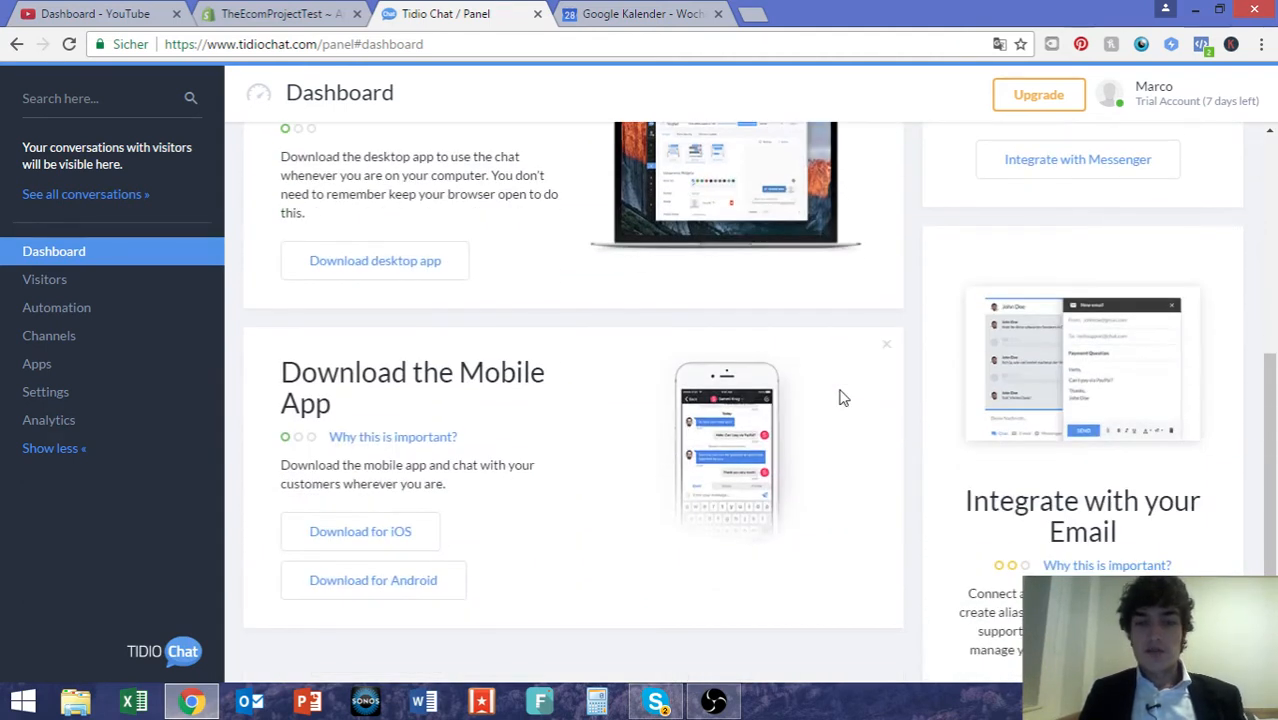
scroll(842, 397, "down", 1)
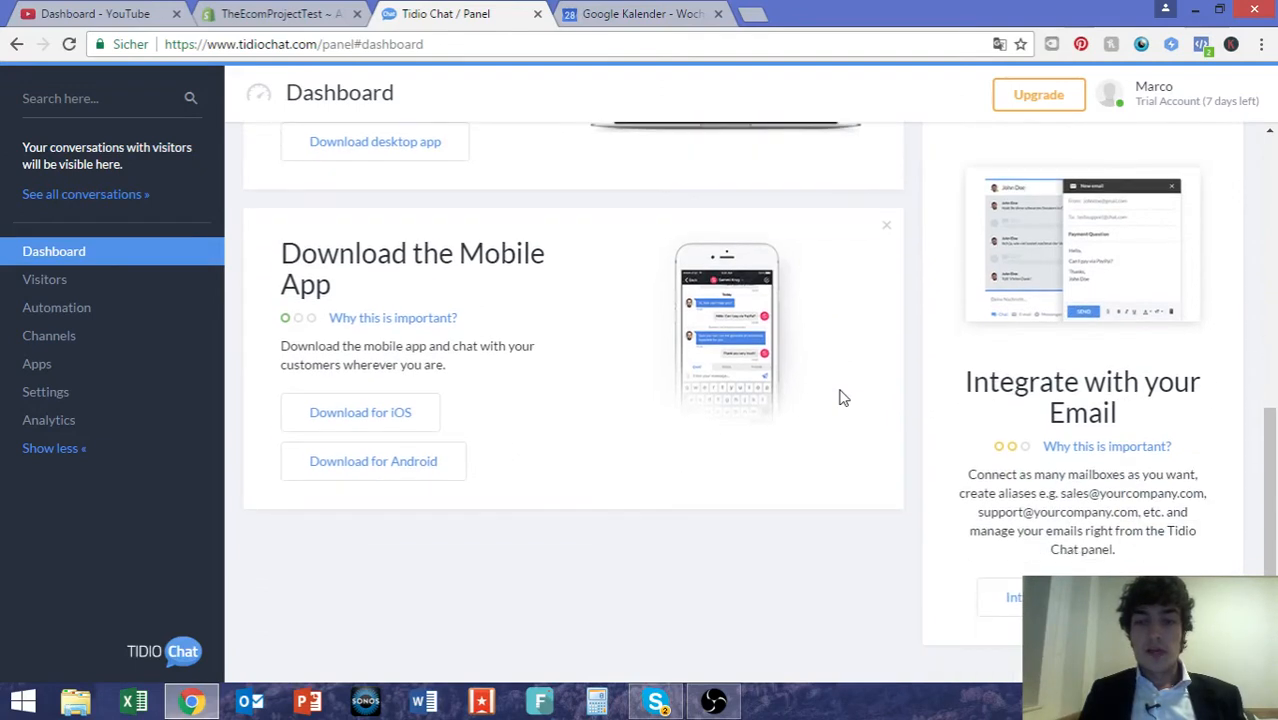
scroll(842, 397, "up", 3)
scroll(867, 507, "up", 2)
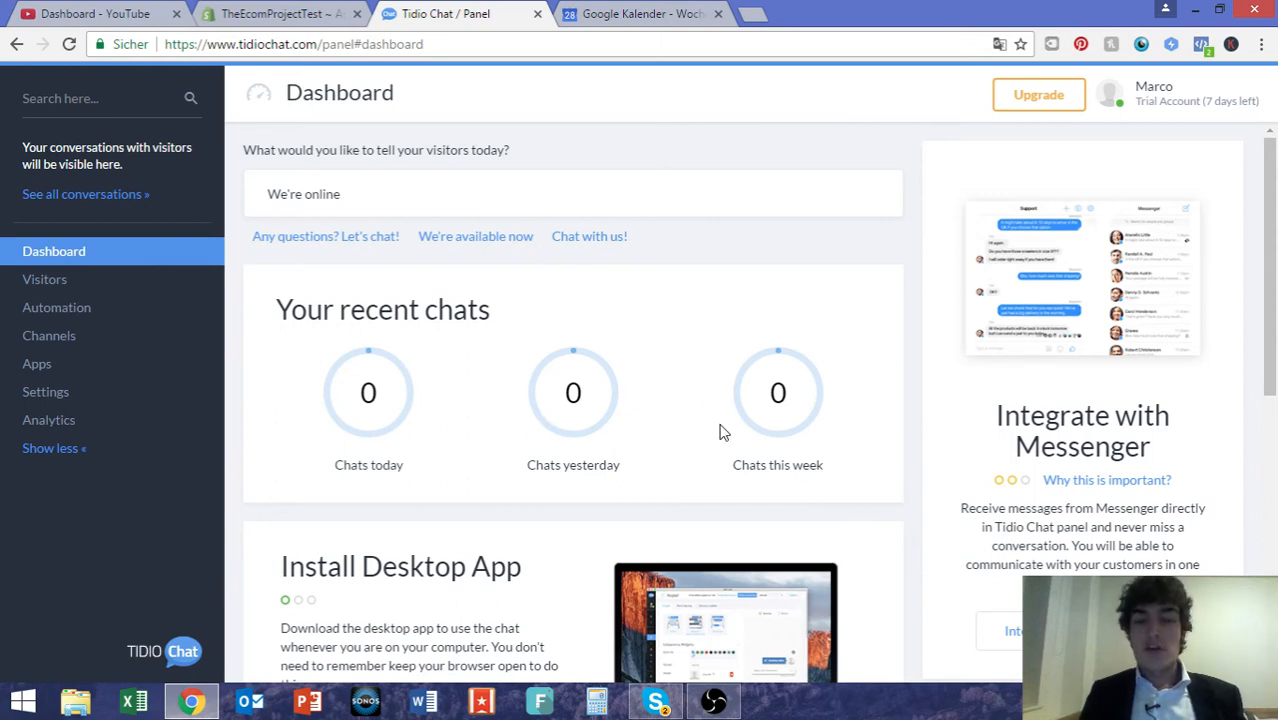
scroll(719, 430, "down", 1)
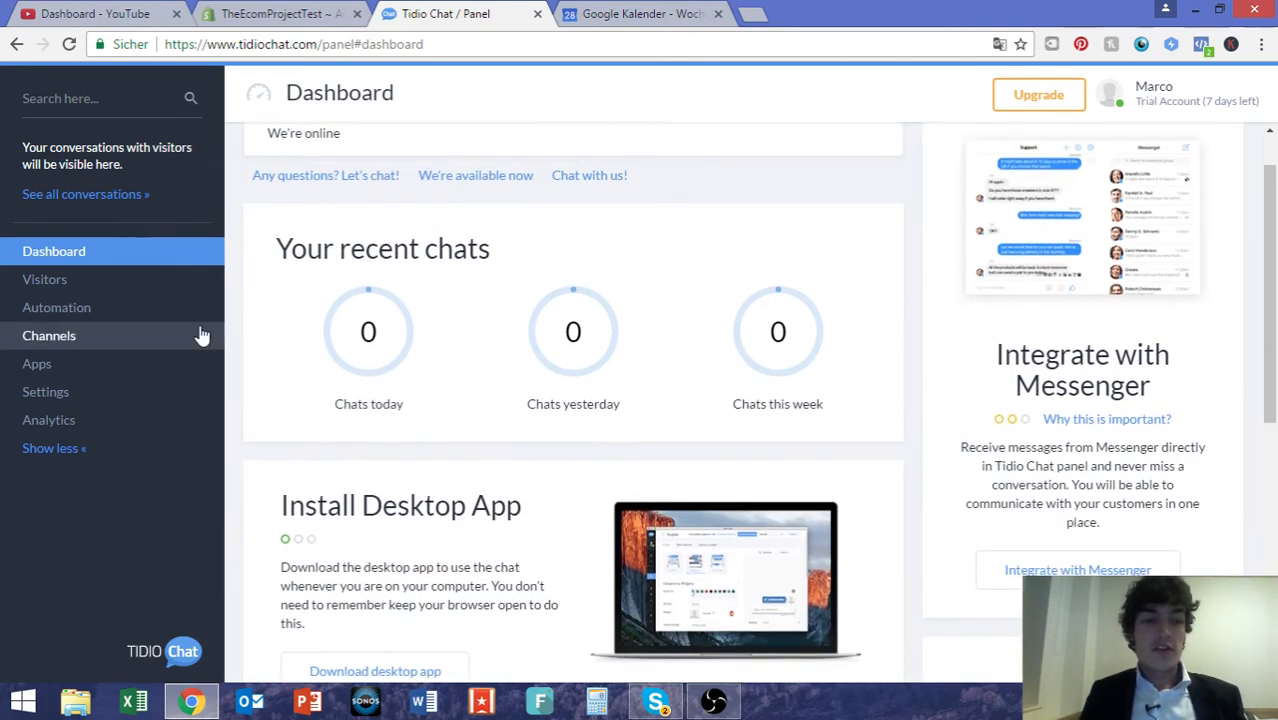
View the Visitors page and examine the ready-made website and e-commerce templates in the Automation section.
left_click(125, 288)
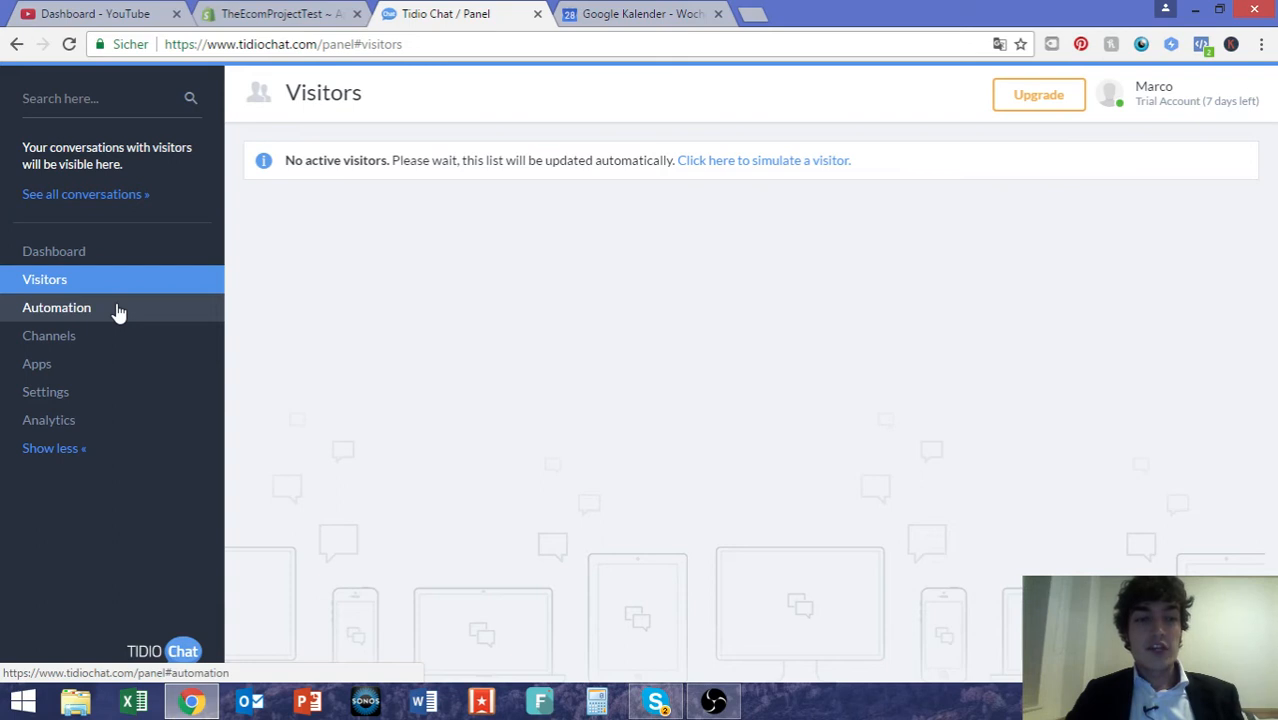
left_click(116, 306)
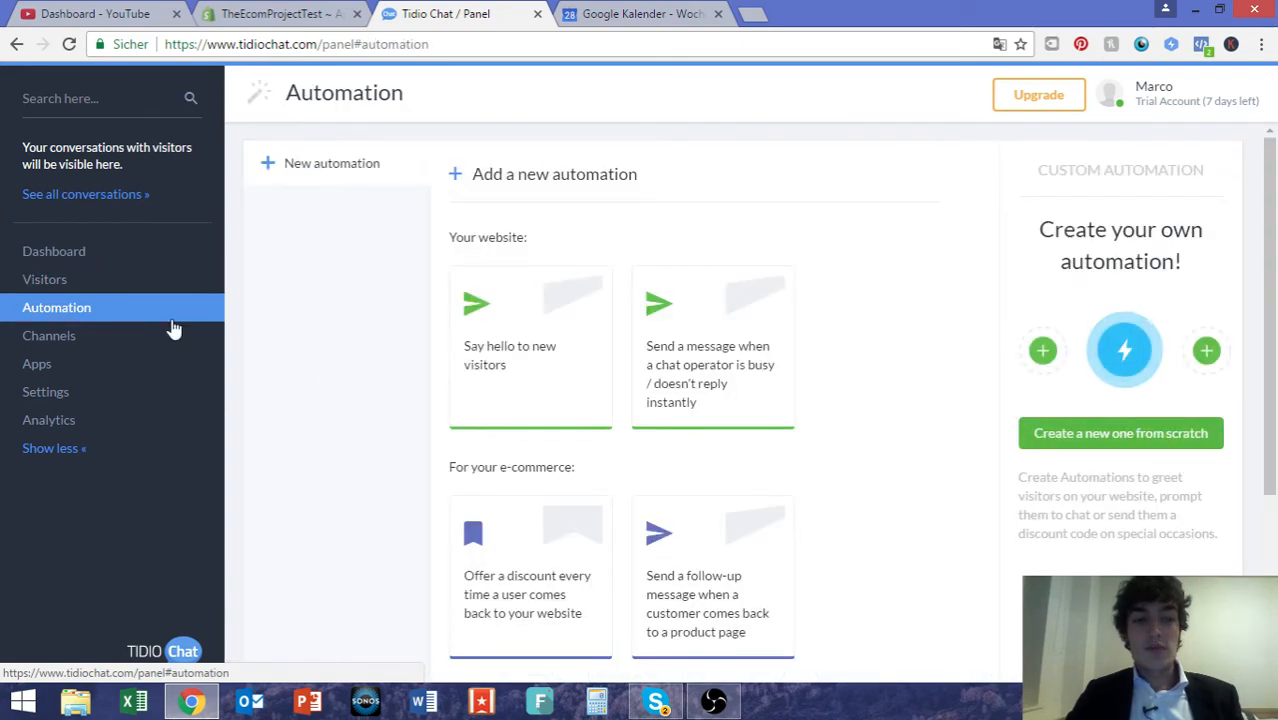
scroll(322, 378, "down", 2)
scroll(322, 378, "up", 2)
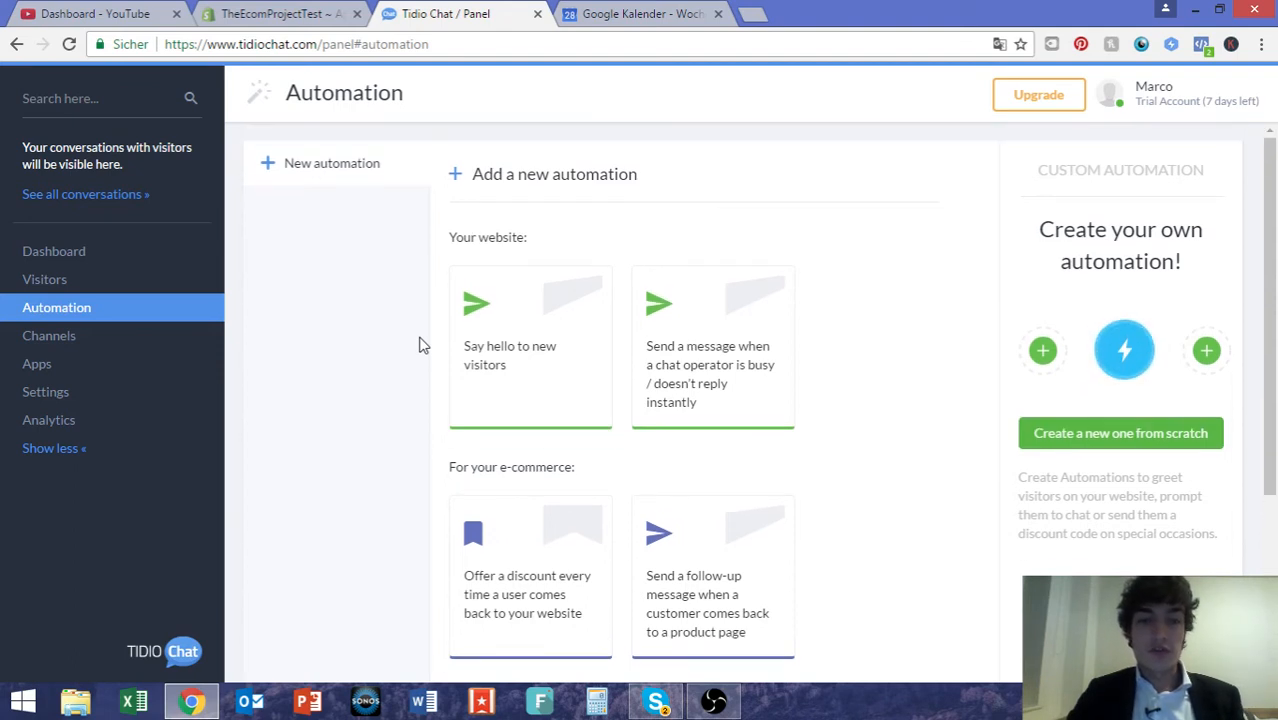
scroll(380, 325, "down", 3)
scroll(380, 325, "up", 3)
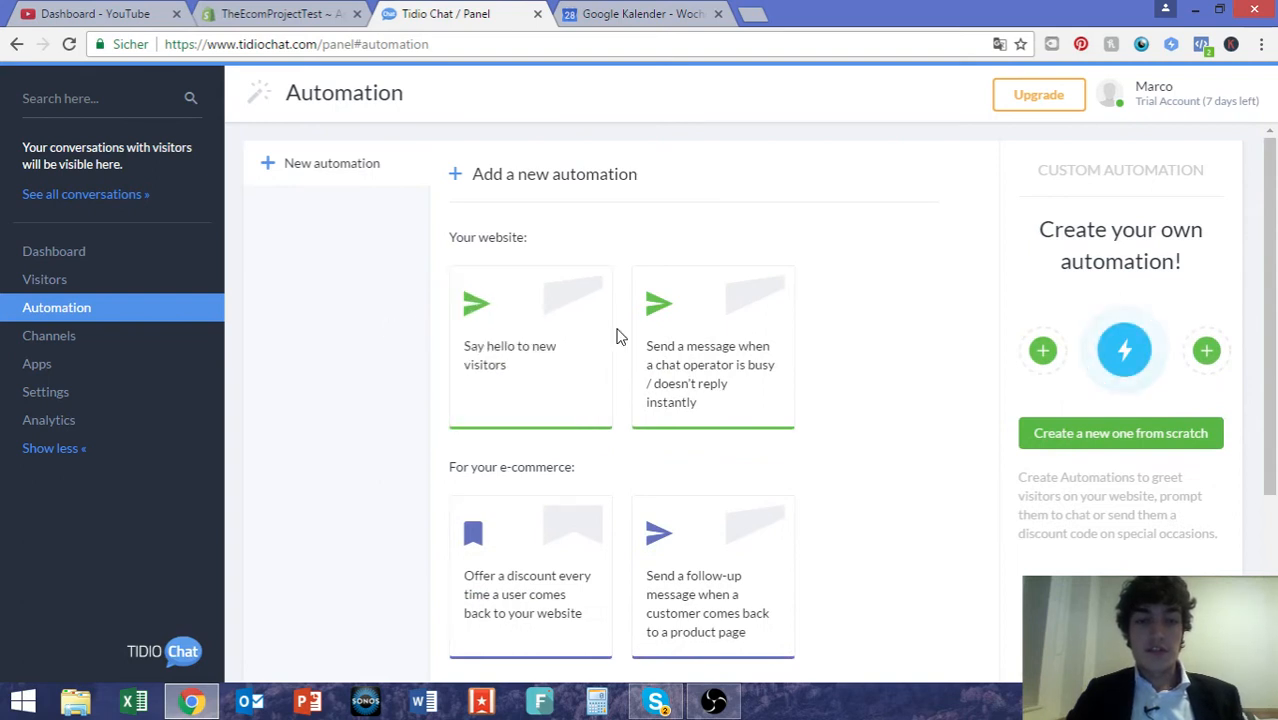
scroll(680, 358, "down", 1)
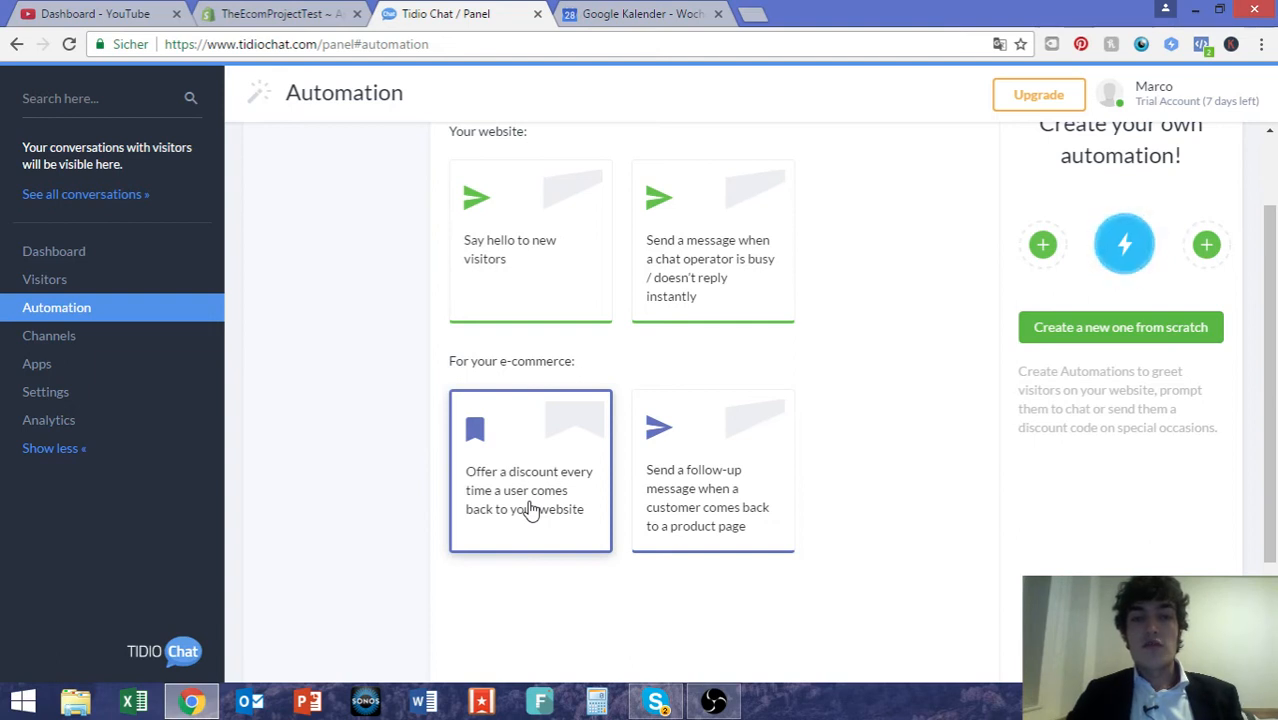
scroll(528, 508, "up", 2)
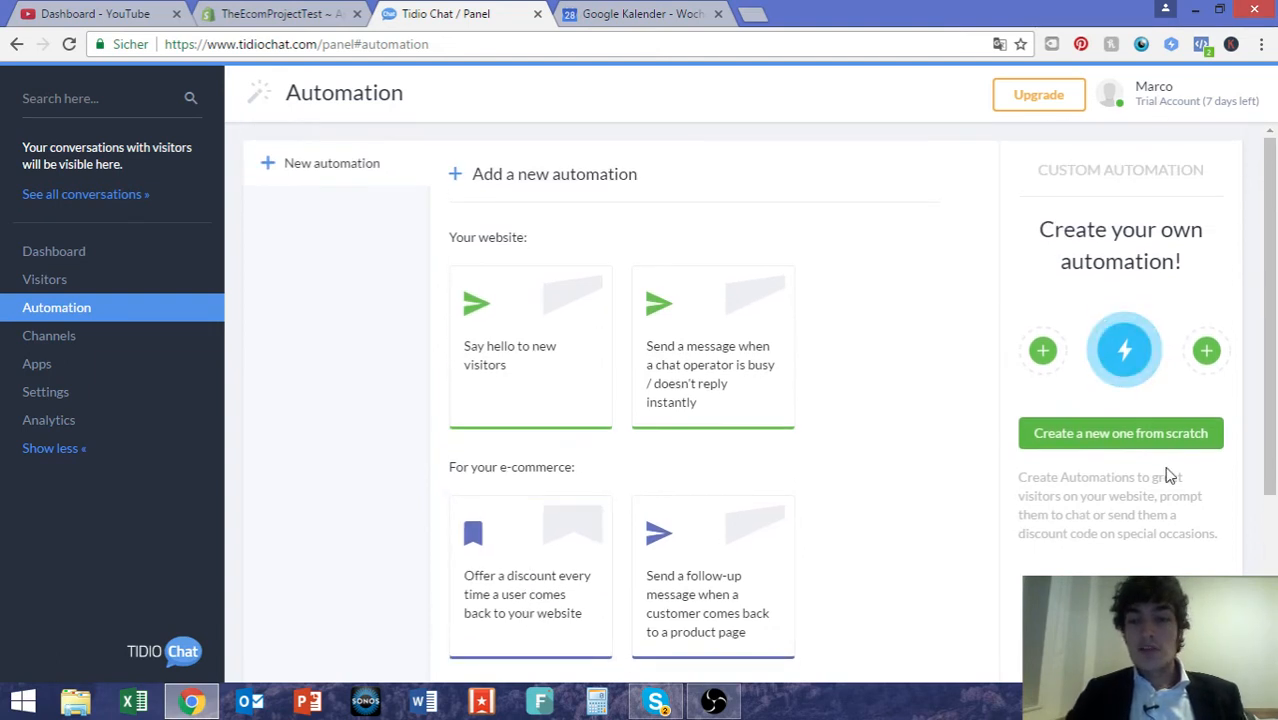
Create a new automation from scratch and review the triggers offered for absences and website visits.
left_click(1126, 446)
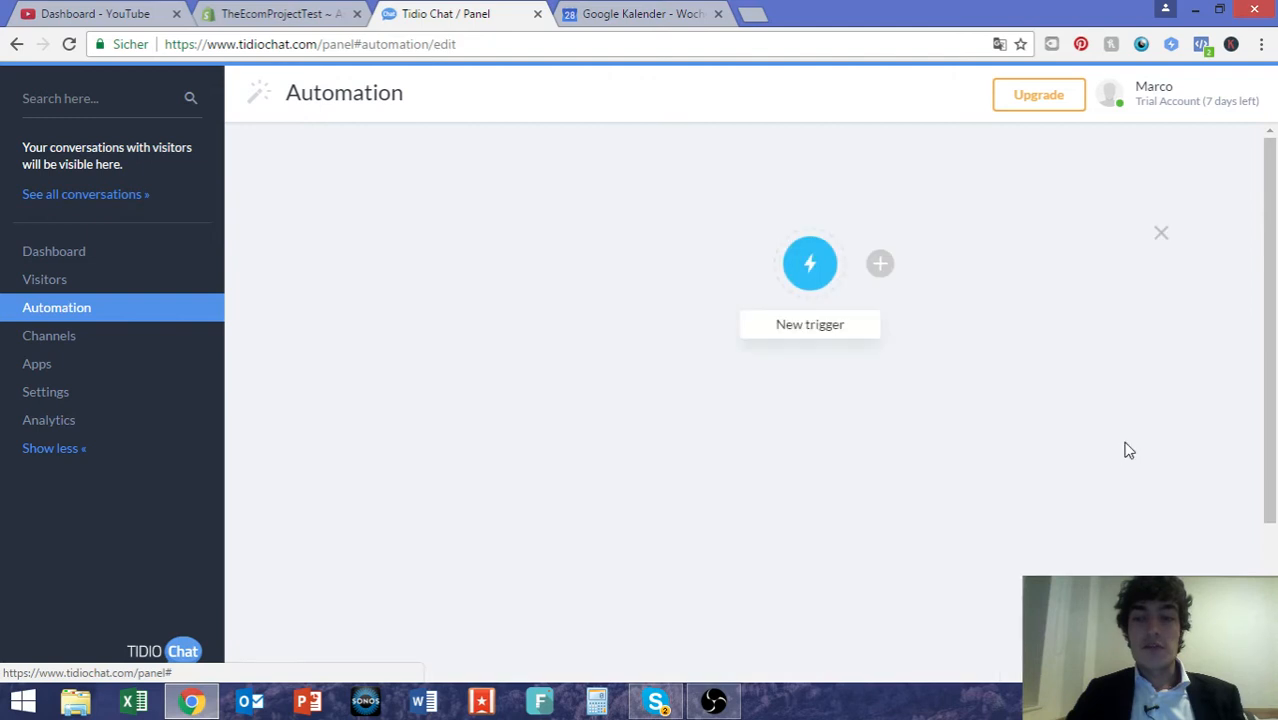
scroll(808, 384, "down", 2)
scroll(808, 384, "up", 2)
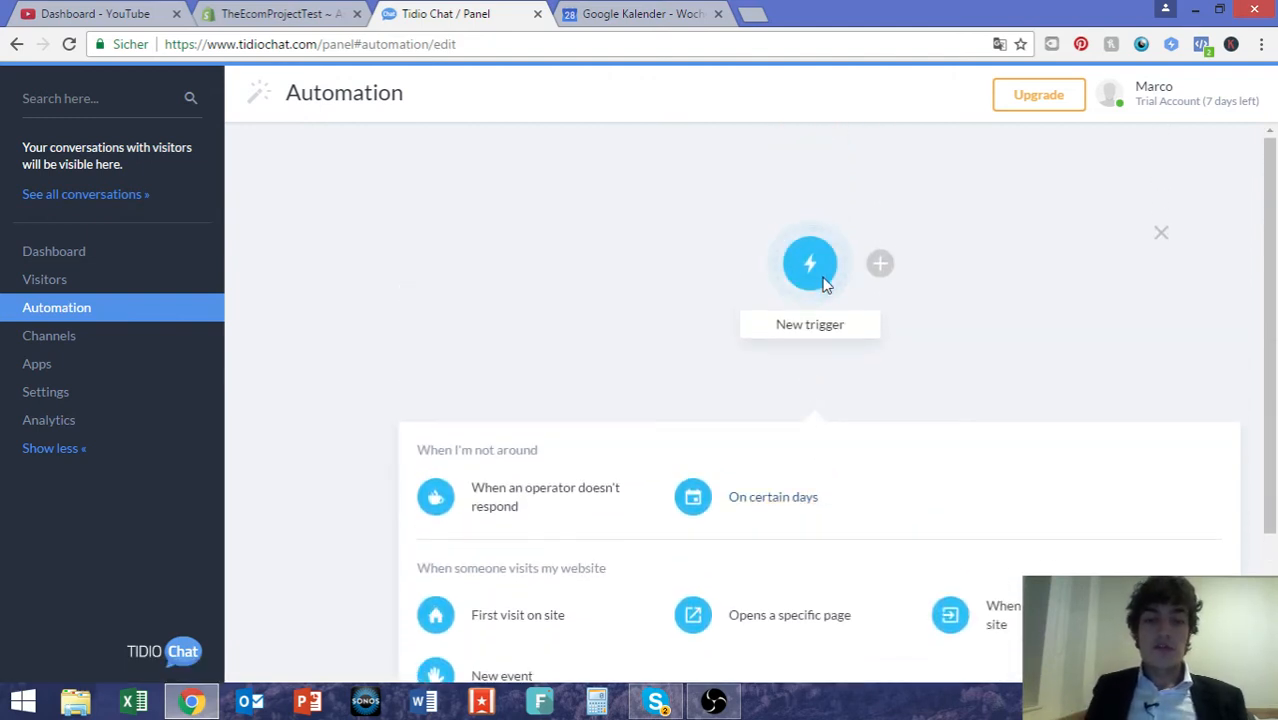
scroll(738, 382, "down", 1)
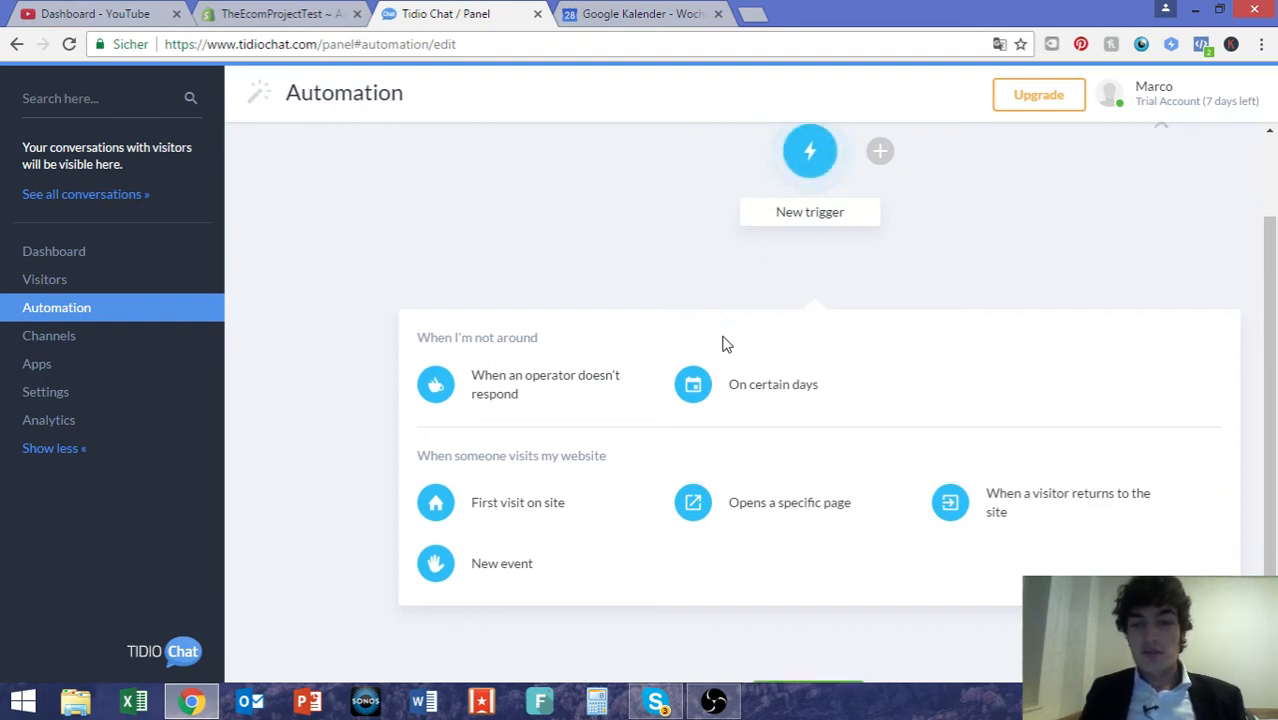
scroll(726, 344, "down", 1)
scroll(727, 344, "up", 1)
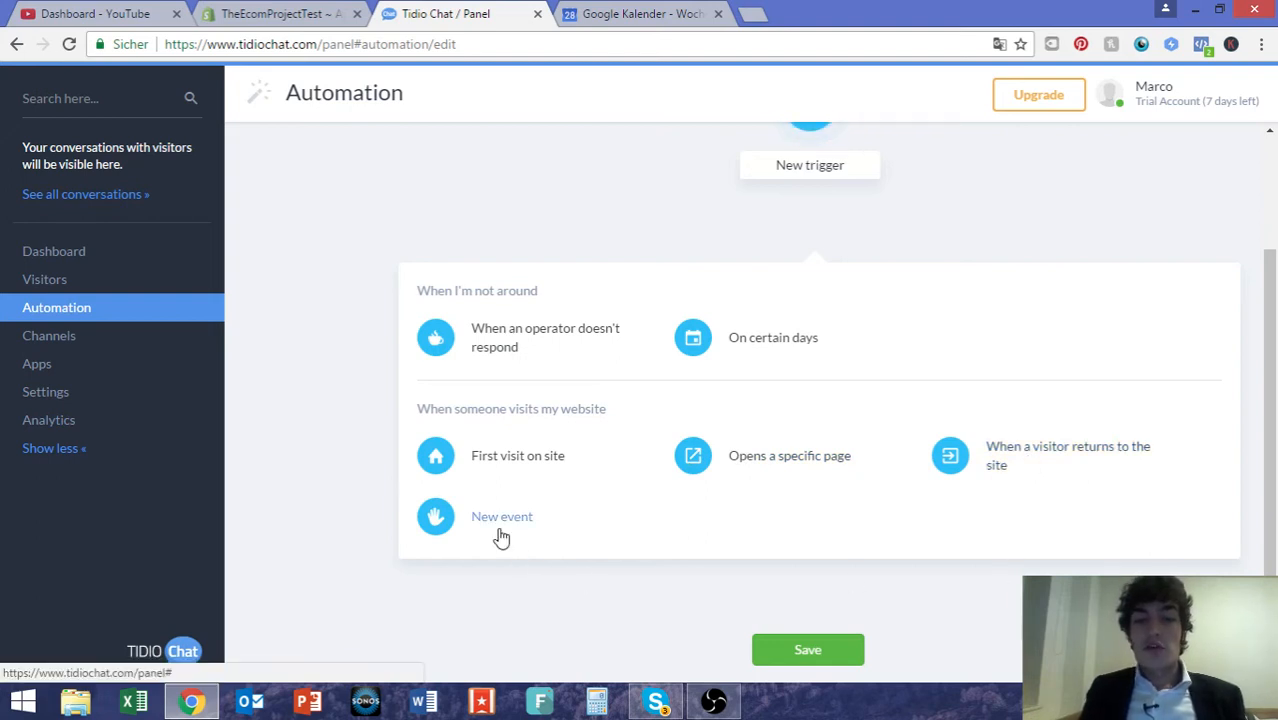
scroll(502, 535, "down", 1)
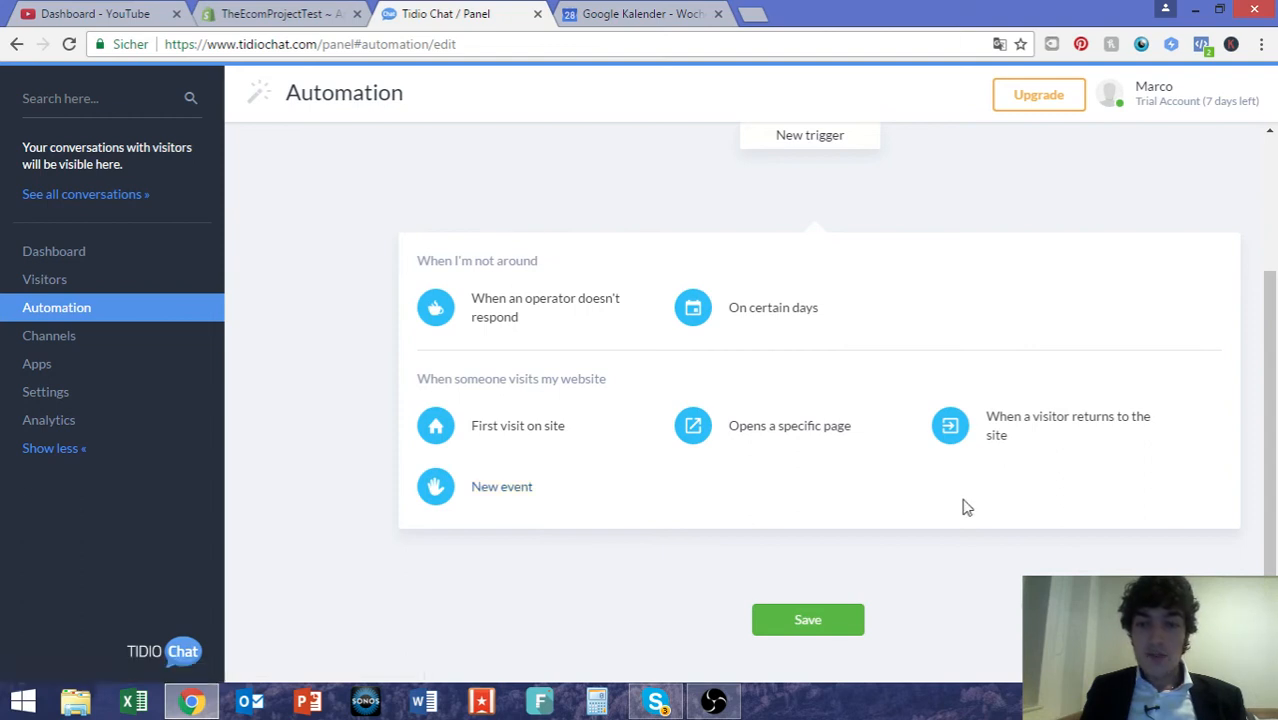
Add an "Opens a specific page" trigger with the URL mysite.com/404.
left_click(817, 436)
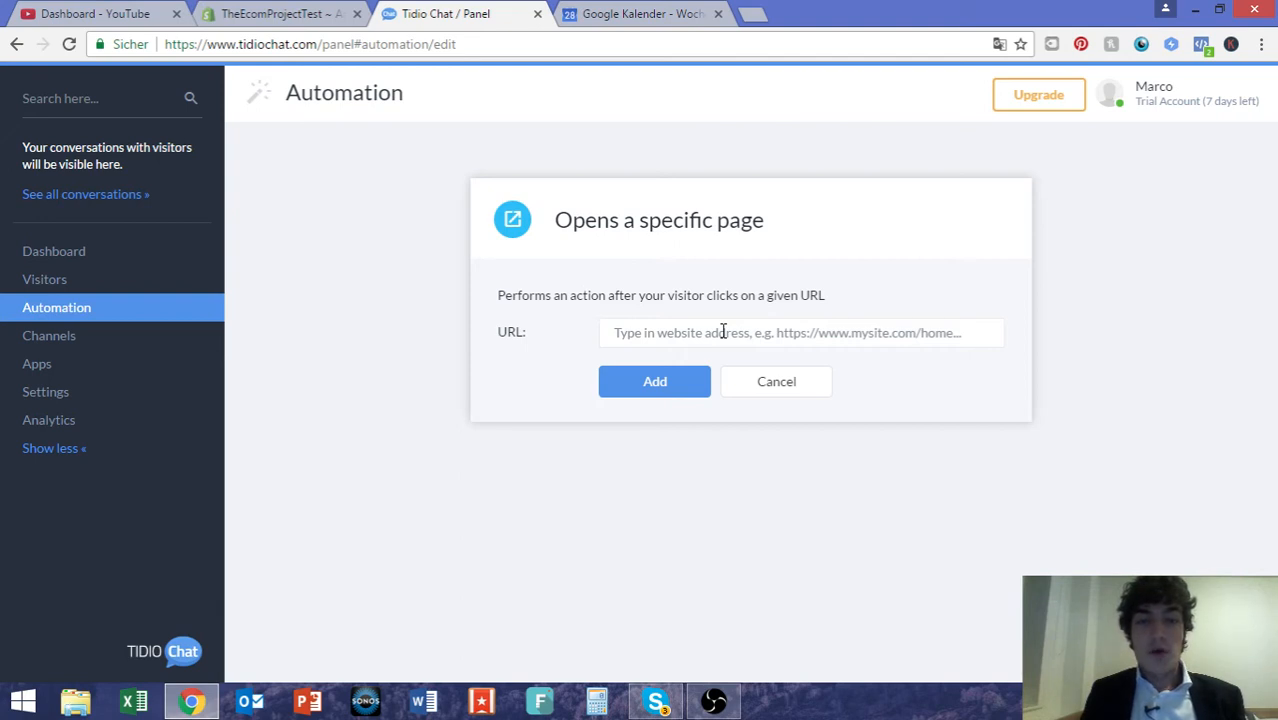
left_click(723, 332)
type("mys")
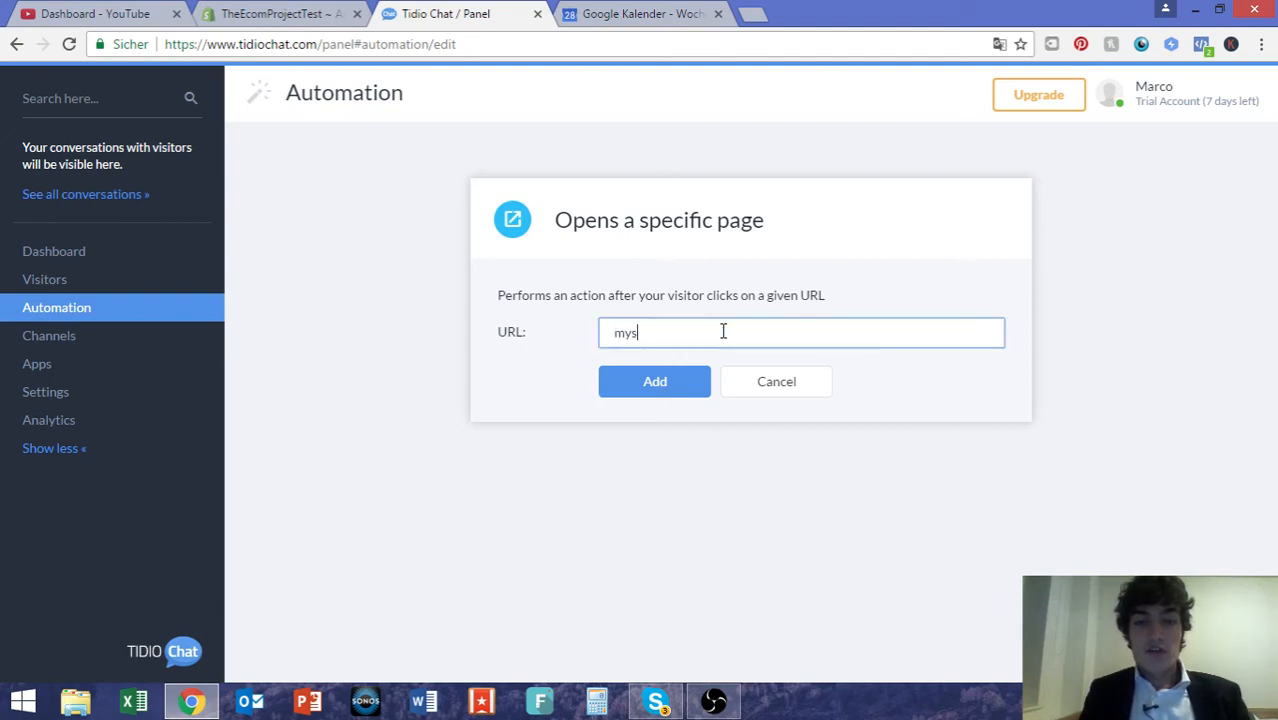
type("ite.com/404")
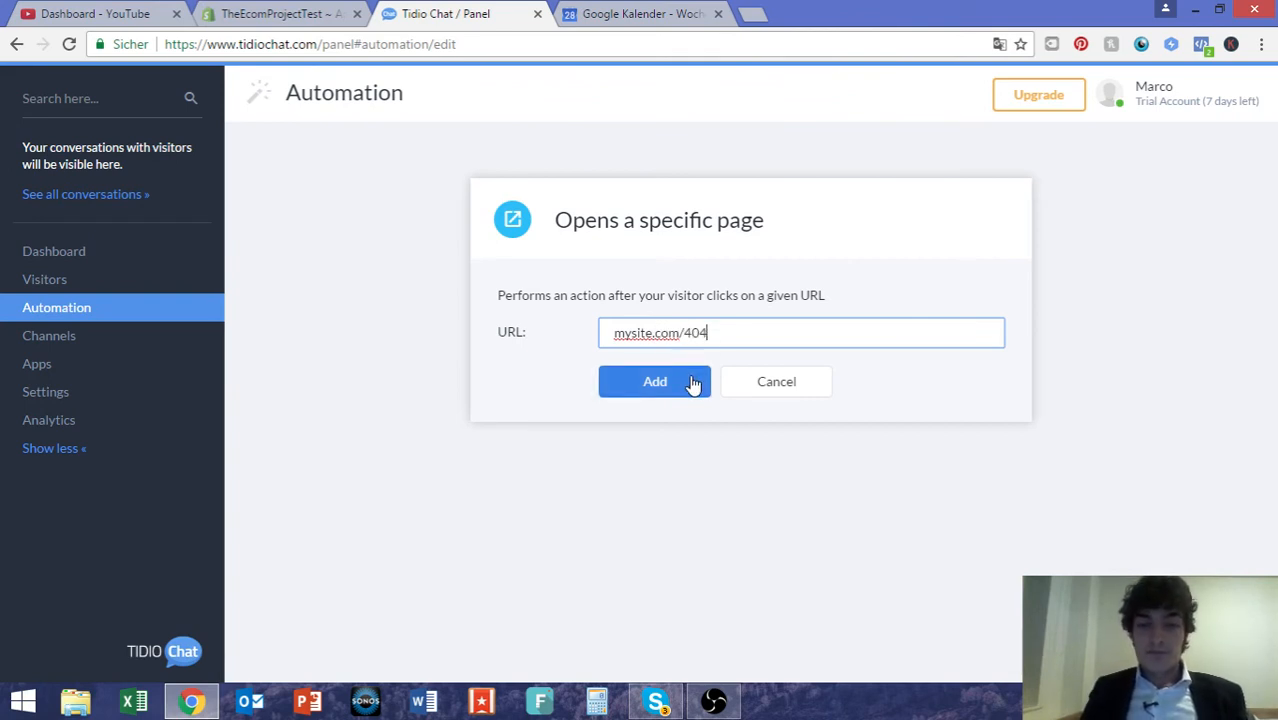
left_click(692, 383)
Start a "Send message" action below the page trigger and set its channel to Chat.
left_click(818, 436)
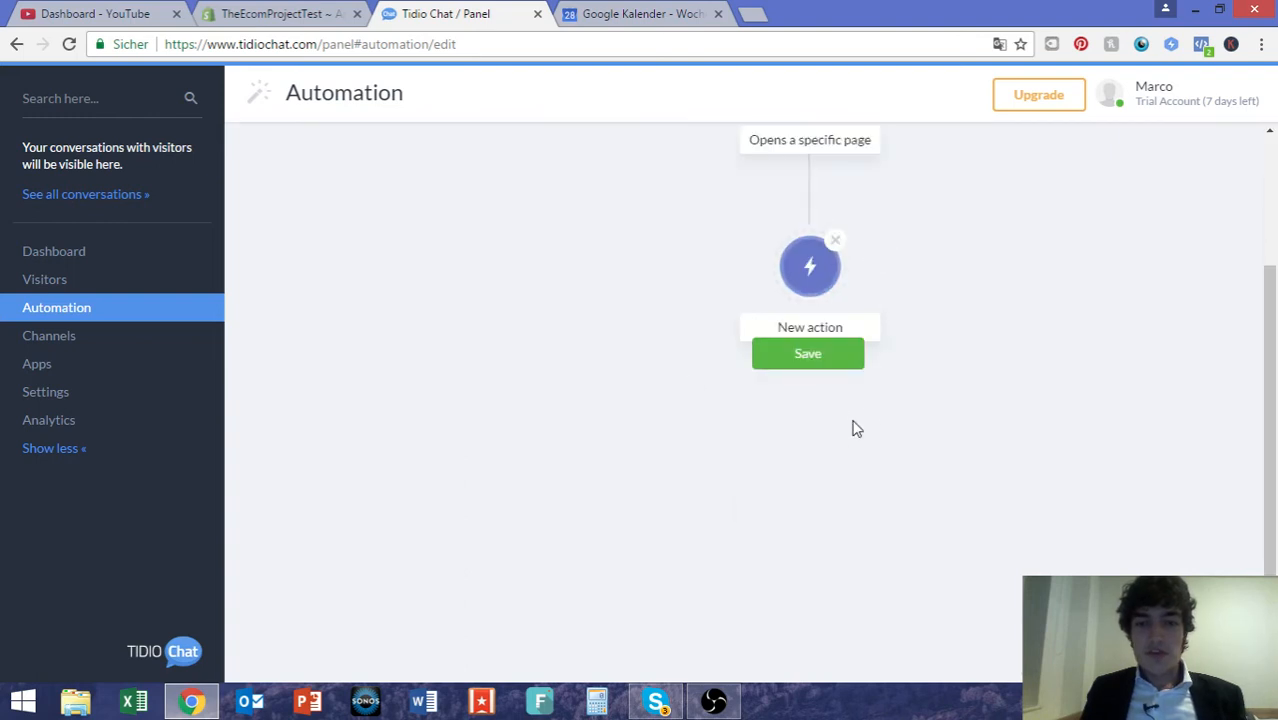
scroll(800, 368, "up", 2)
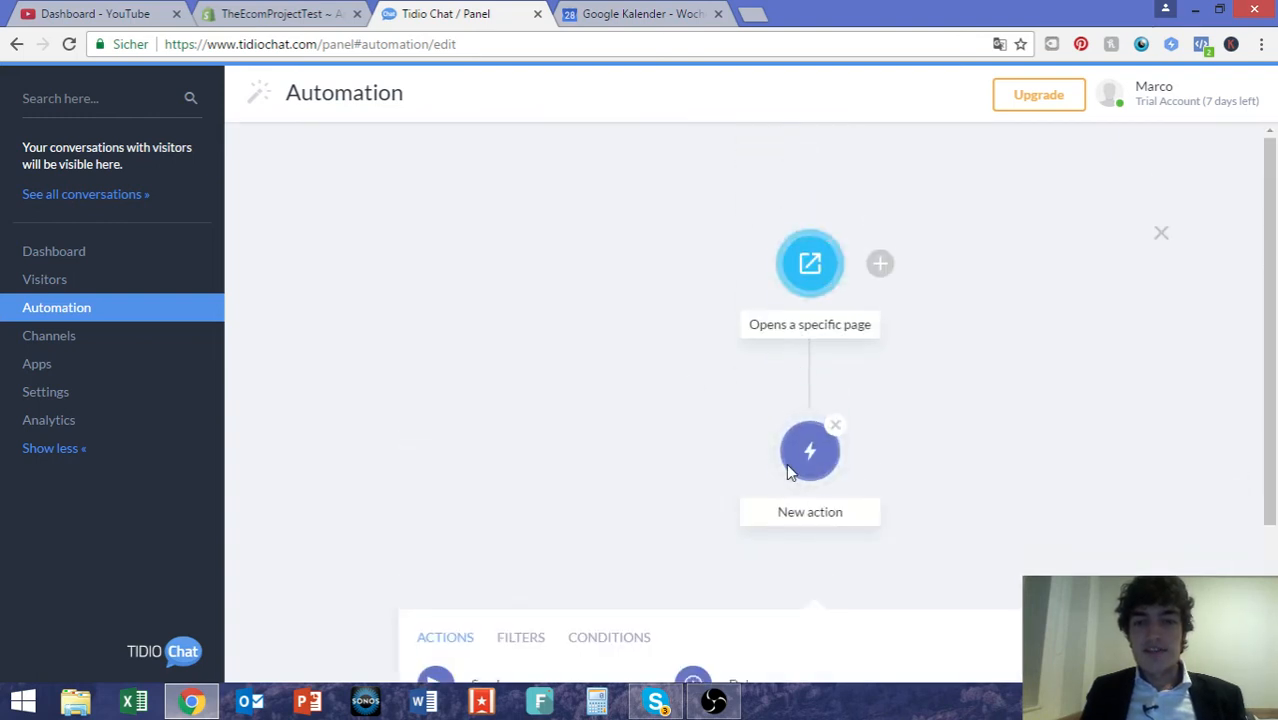
scroll(791, 473, "down", 2)
scroll(613, 473, "down", 2)
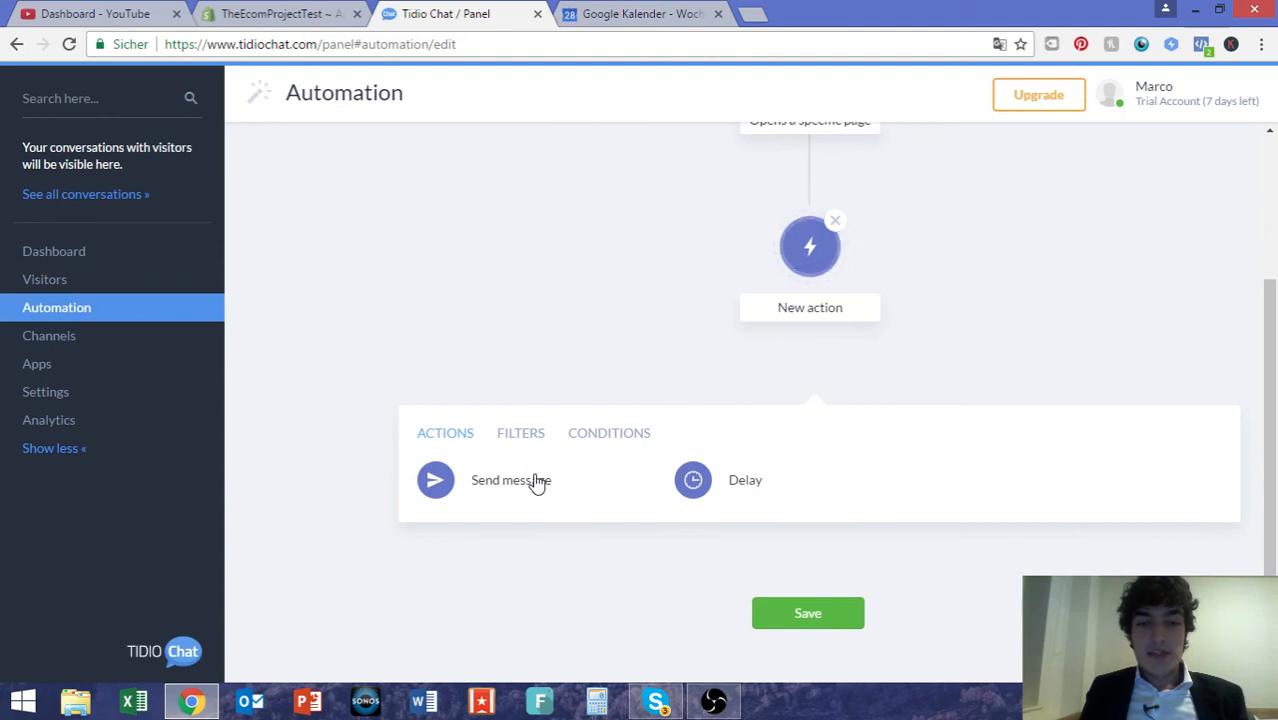
left_click(534, 480)
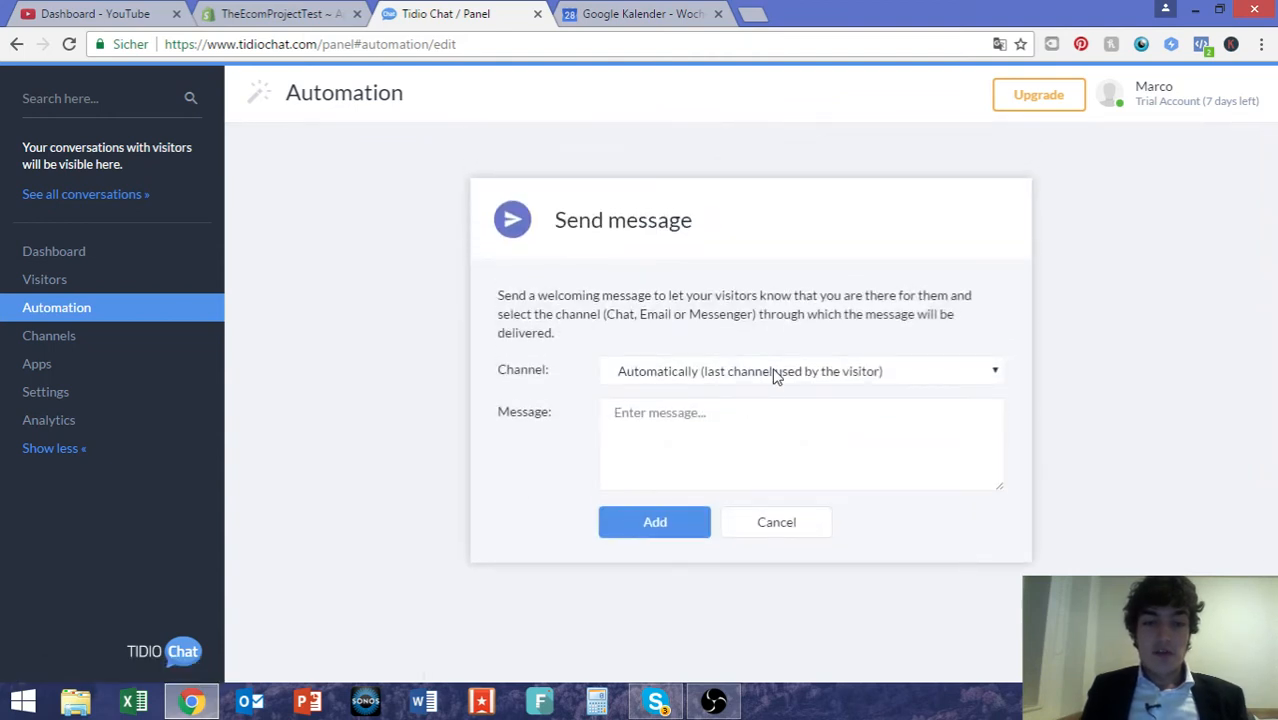
left_click(775, 374)
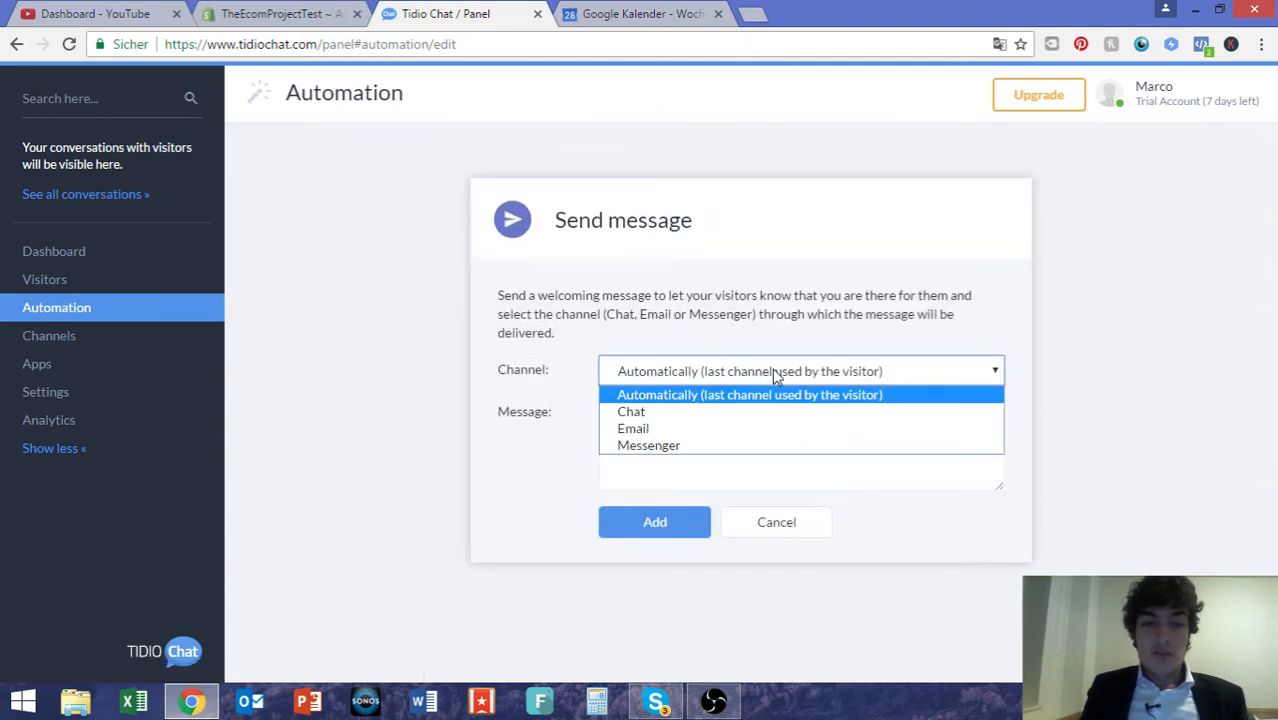
left_click(744, 413)
Write the message "Hey, it seems like this page doesn't exist, do you need help?" and add the action to the automation.
left_click(717, 419)
type("Hey, some")
key("BackSpace")
key("BackSpace")
key("BackSpace")
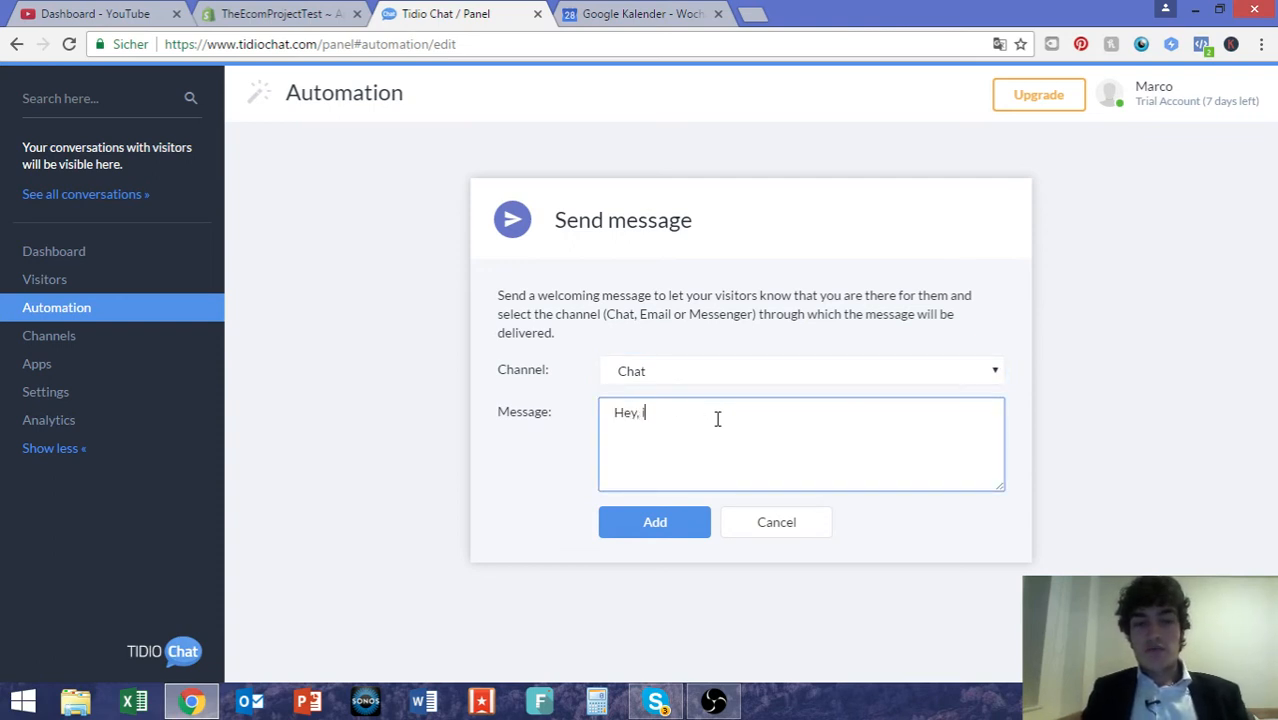
type("ems like")
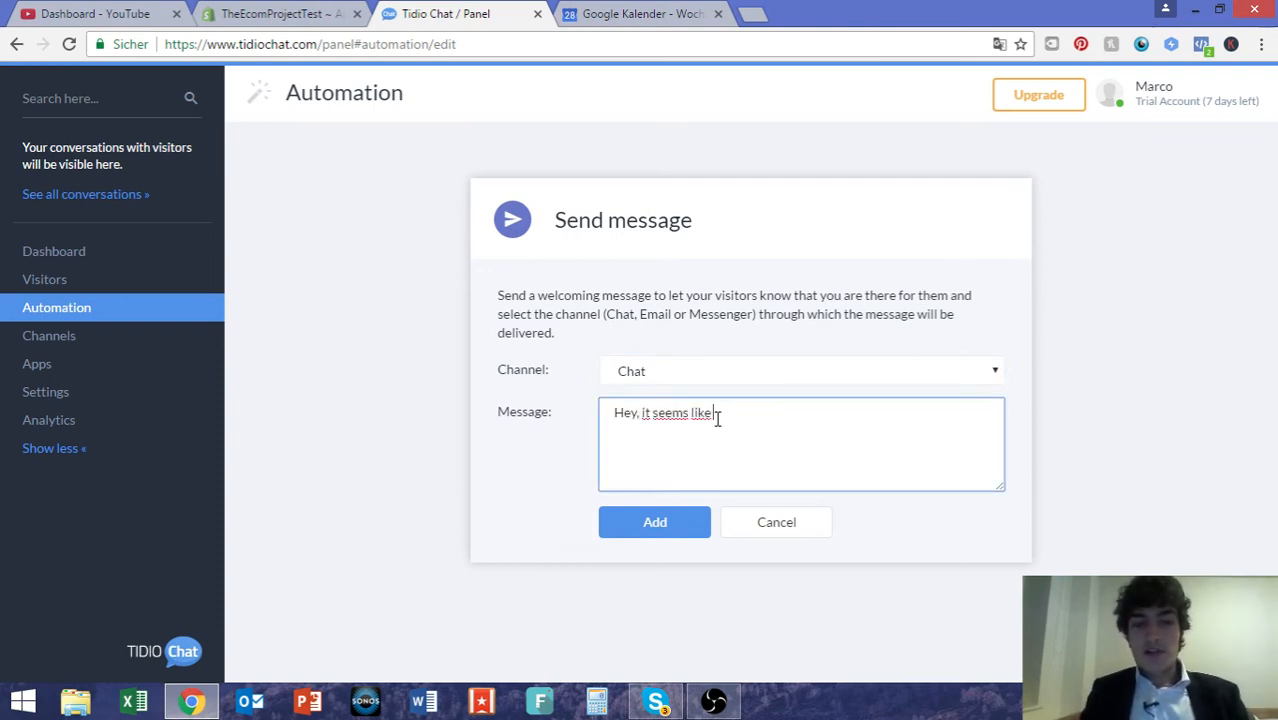
type(" this page doe")
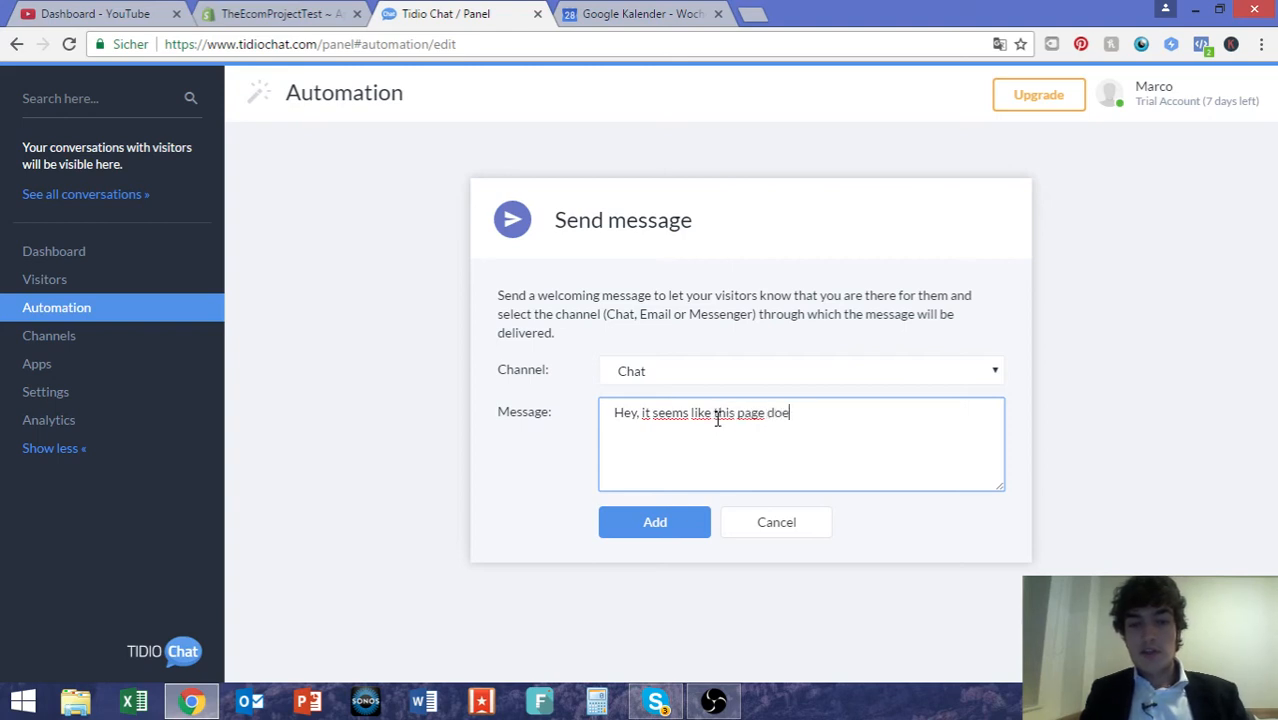
type("sn't exist. do y")
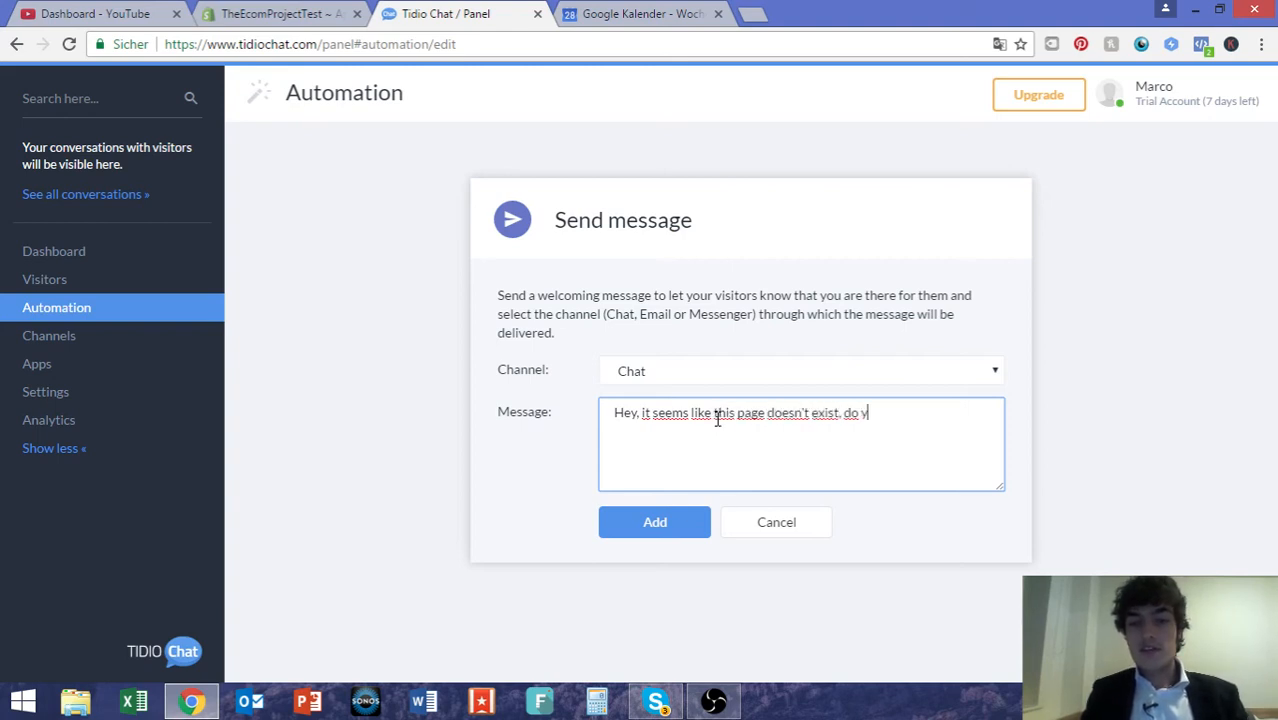
type("ou need help?")
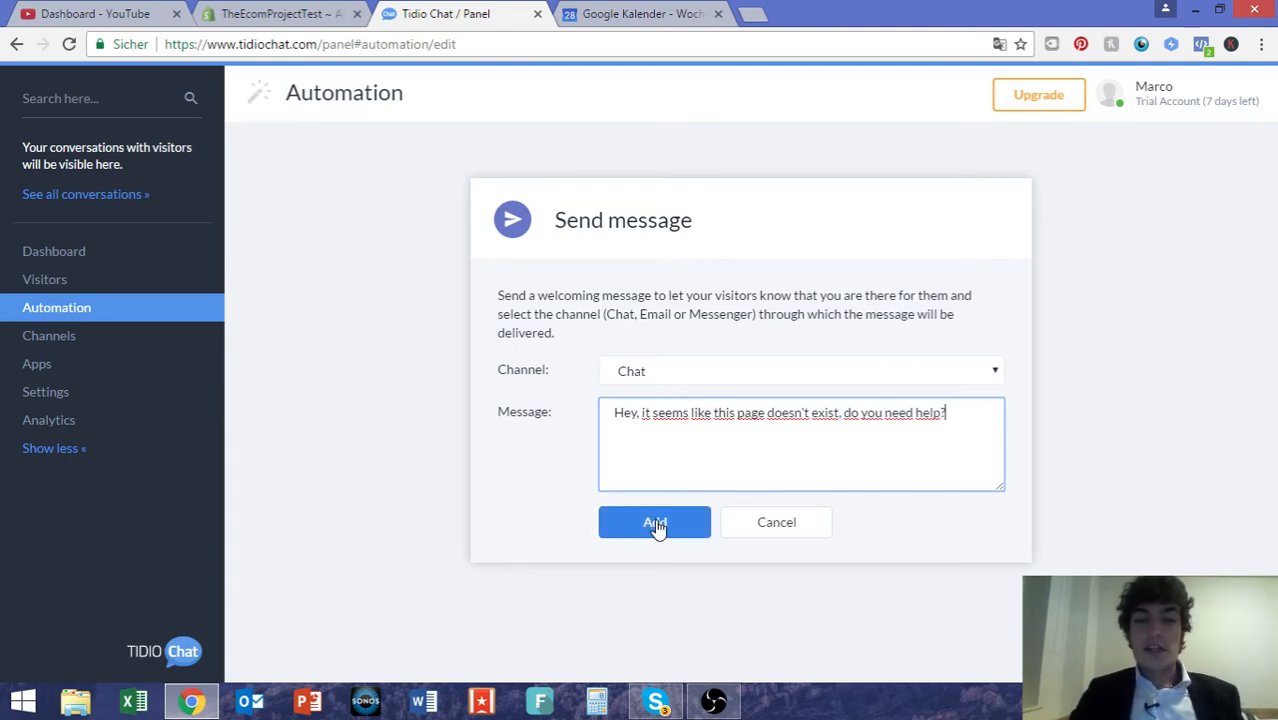
left_click(655, 523)
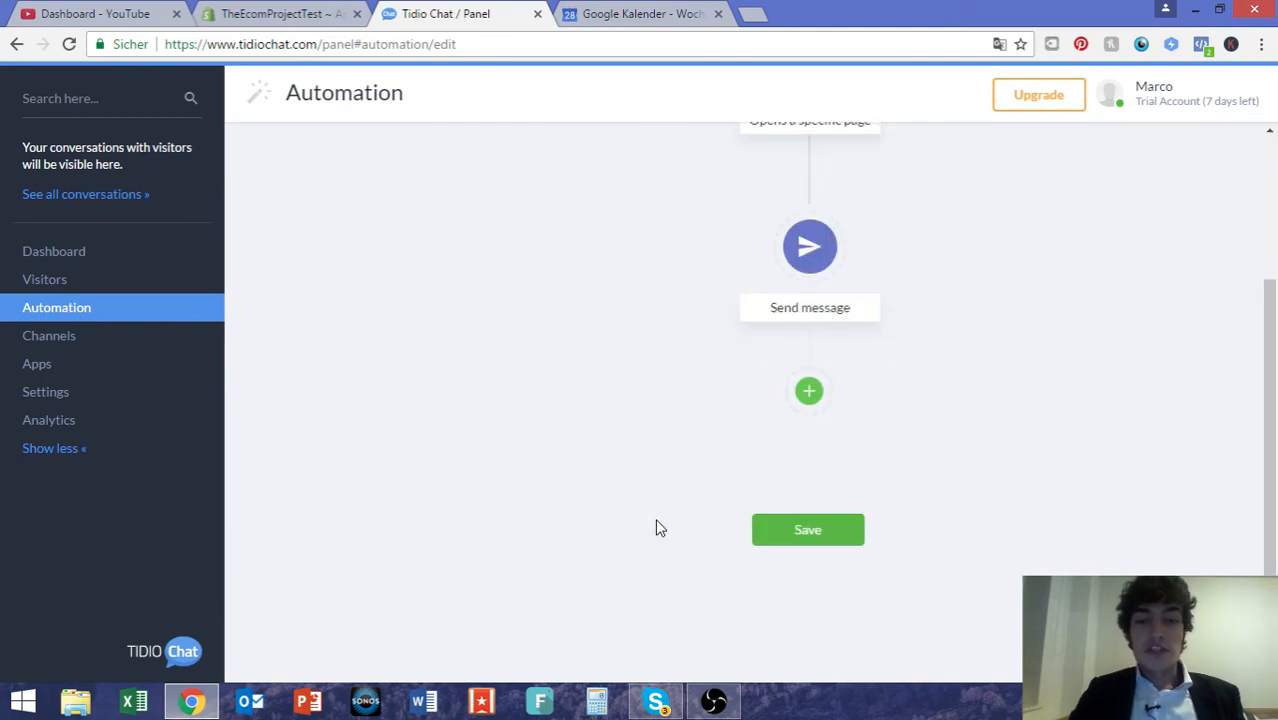
Start a second trigger beside "Opens a specific page" and review the trigger options offered for it.
scroll(660, 528, "up", 2)
mouse_move(813, 265)
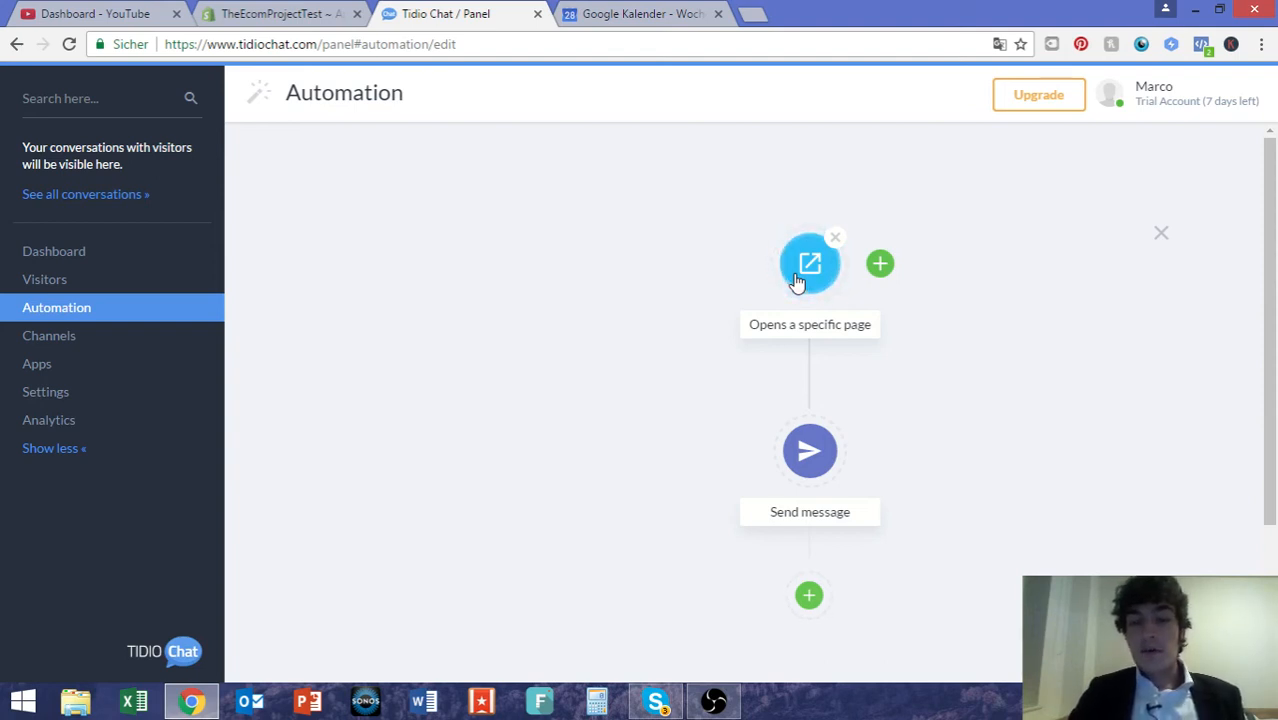
left_click(880, 265)
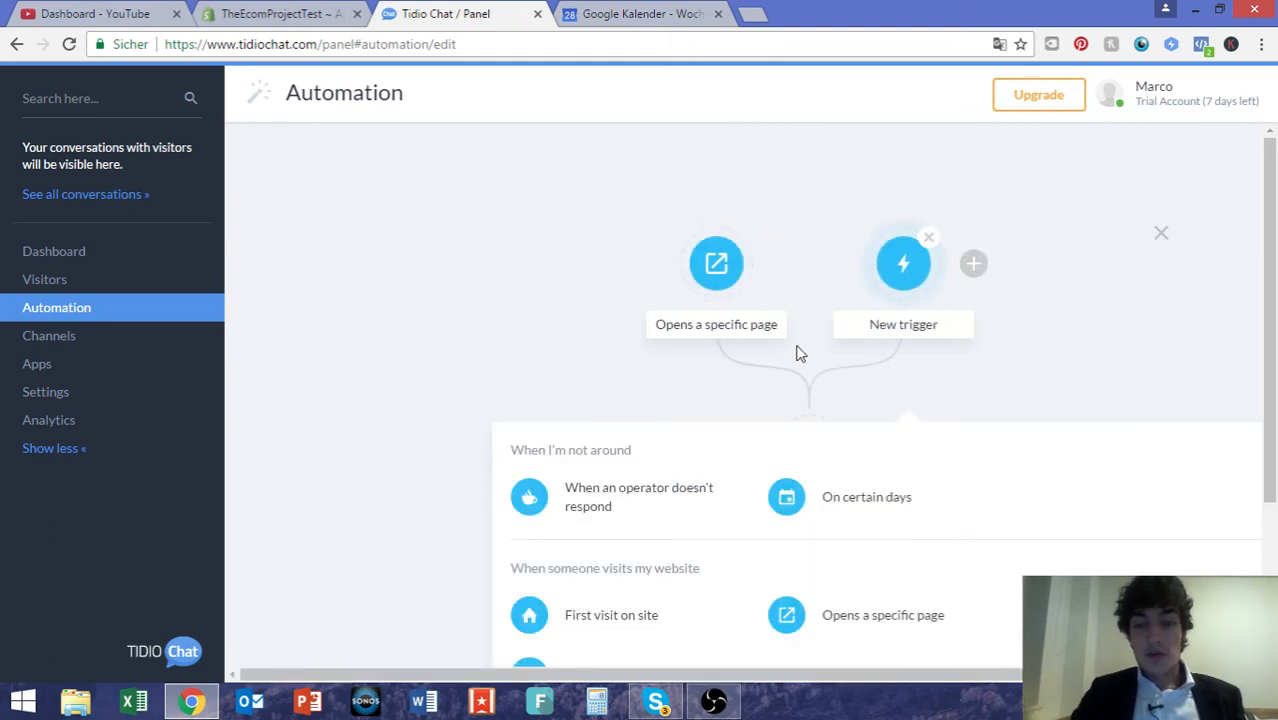
scroll(799, 353, "down", 1)
scroll(800, 354, "up", 1)
scroll(799, 353, "down", 2)
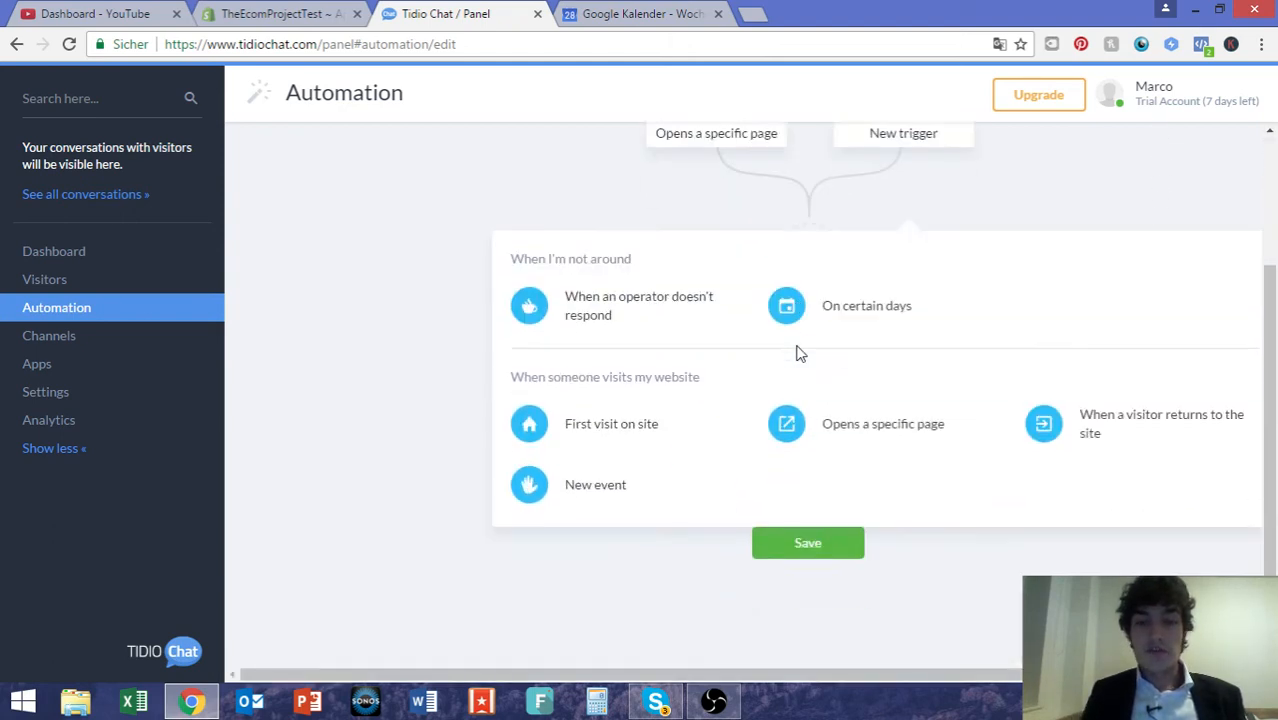
scroll(799, 353, "up", 2)
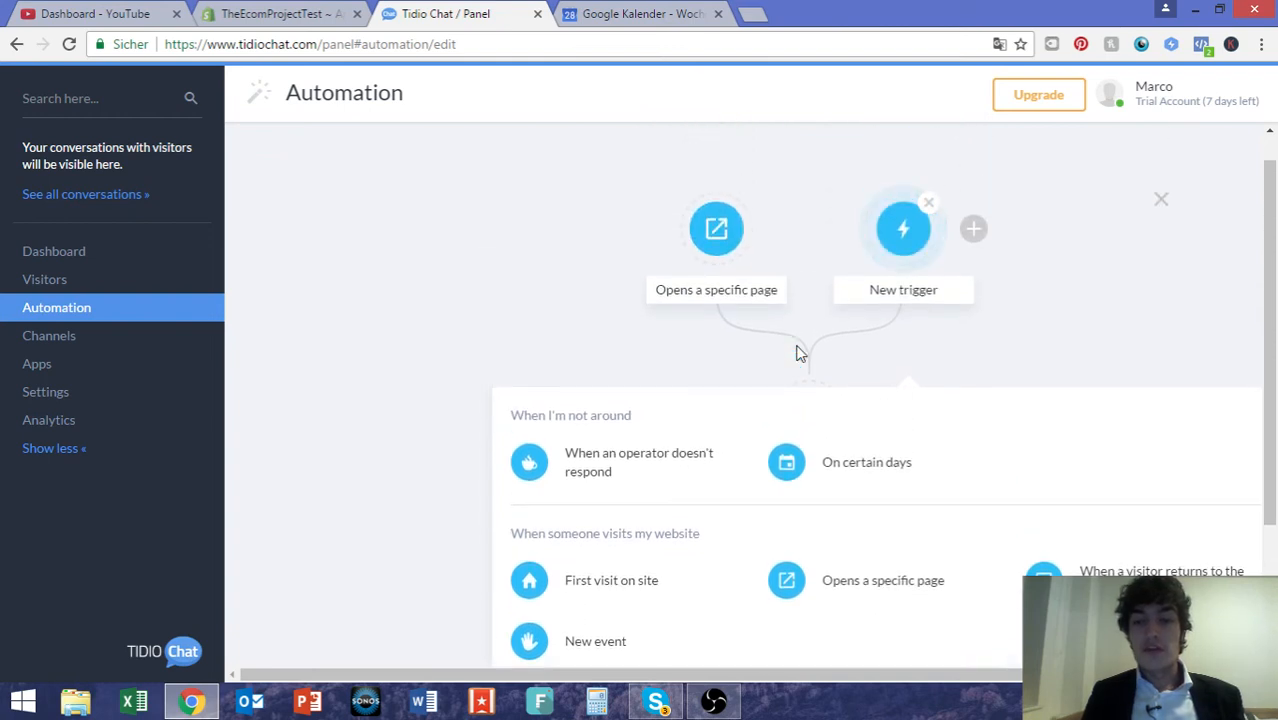
scroll(799, 353, "down", 2)
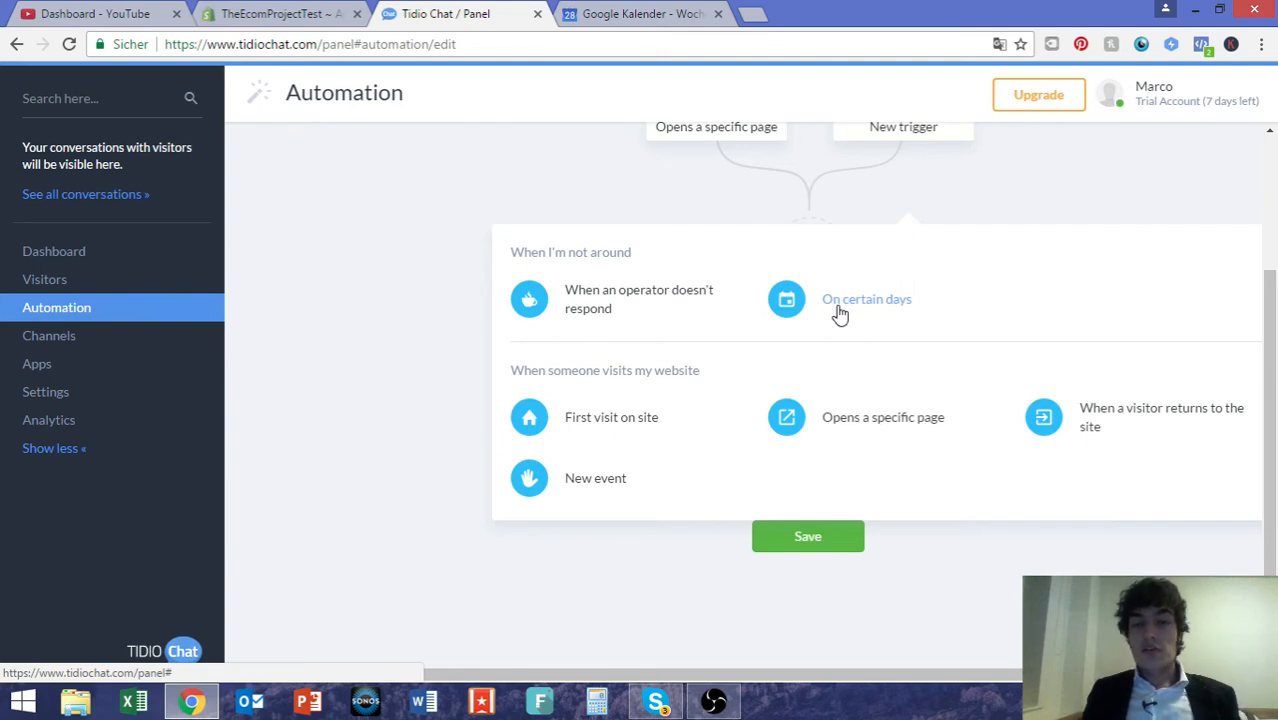
scroll(840, 313, "down", 1)
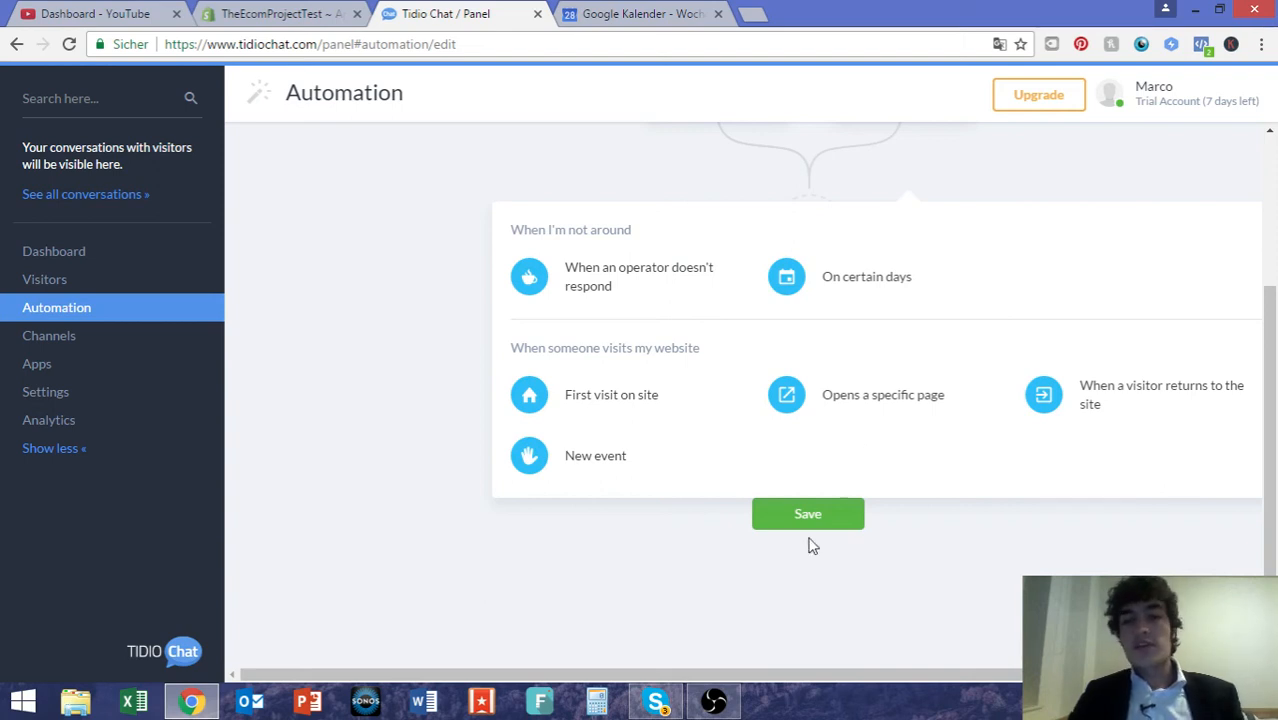
Try to save the automation with the second trigger still empty, and remove that trigger.
left_click(790, 500)
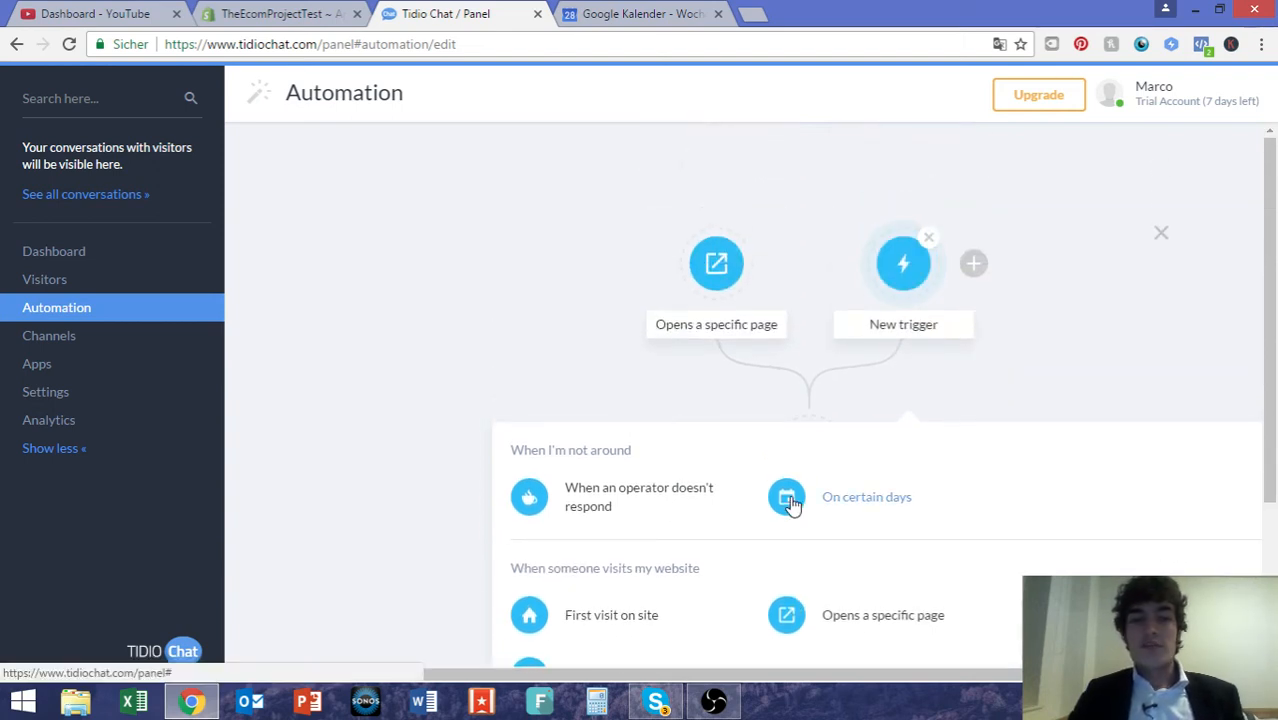
scroll(790, 505, "down", 2)
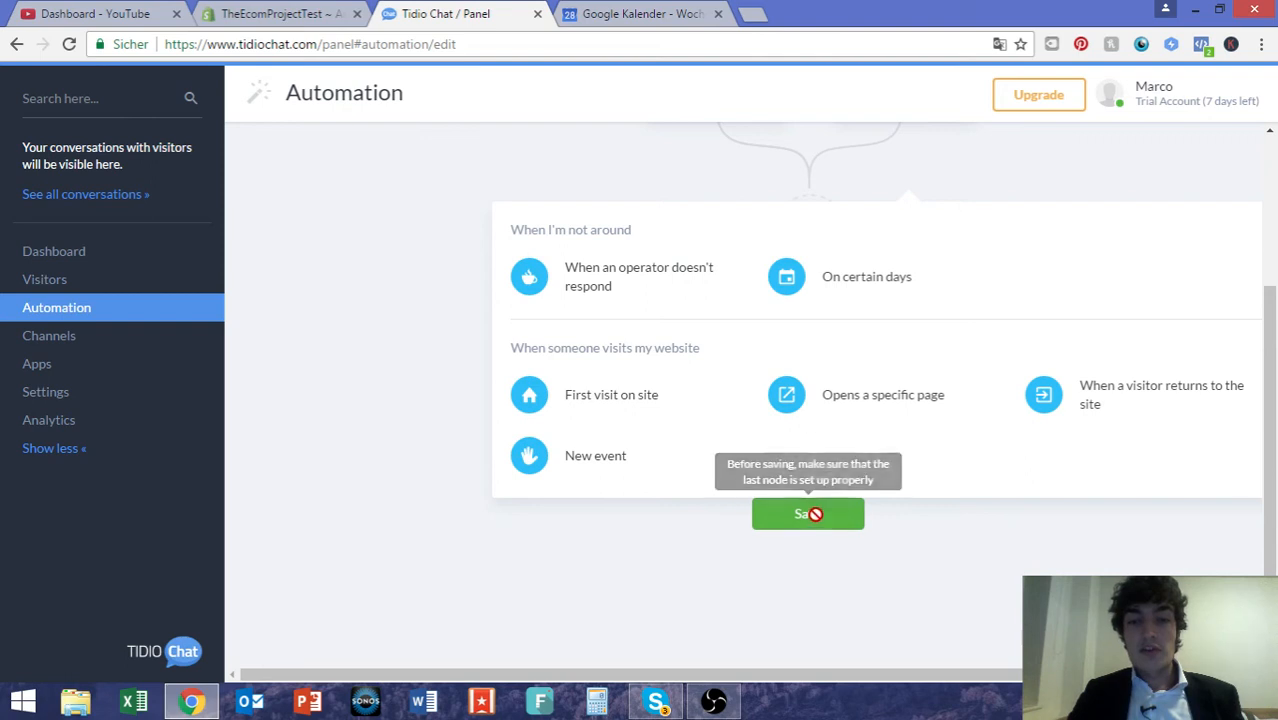
left_click(815, 514)
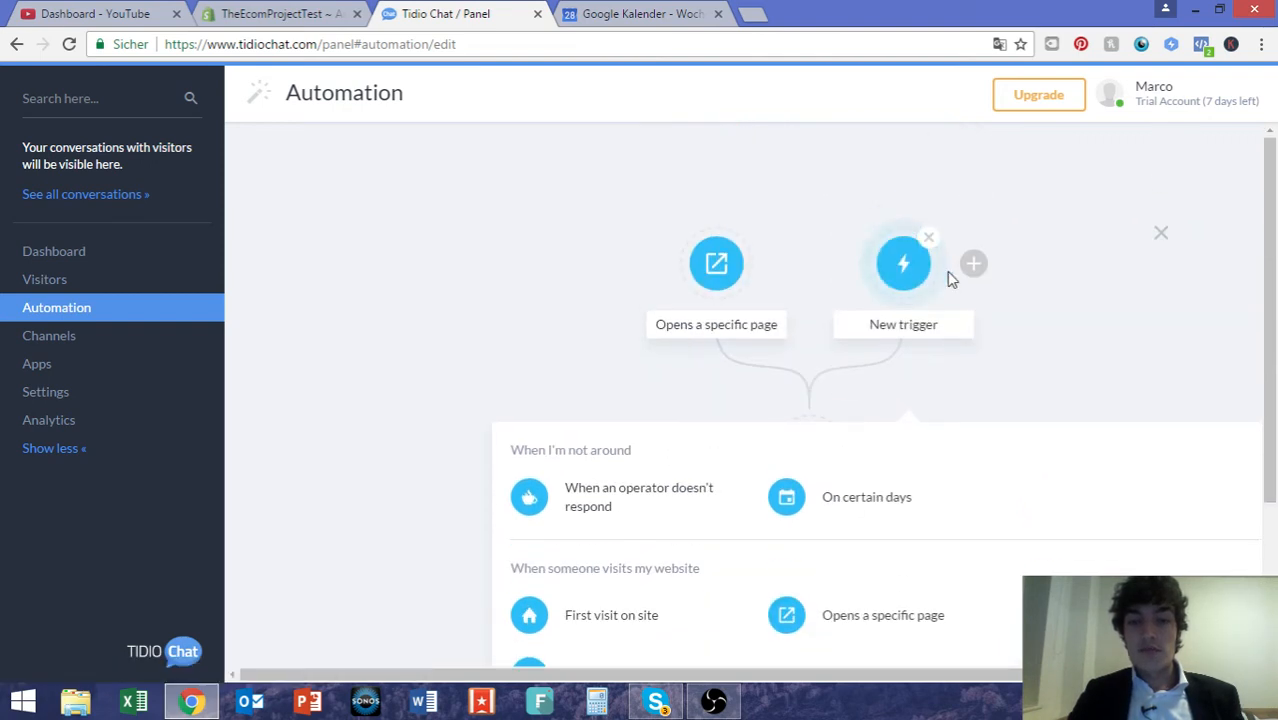
left_click(930, 240)
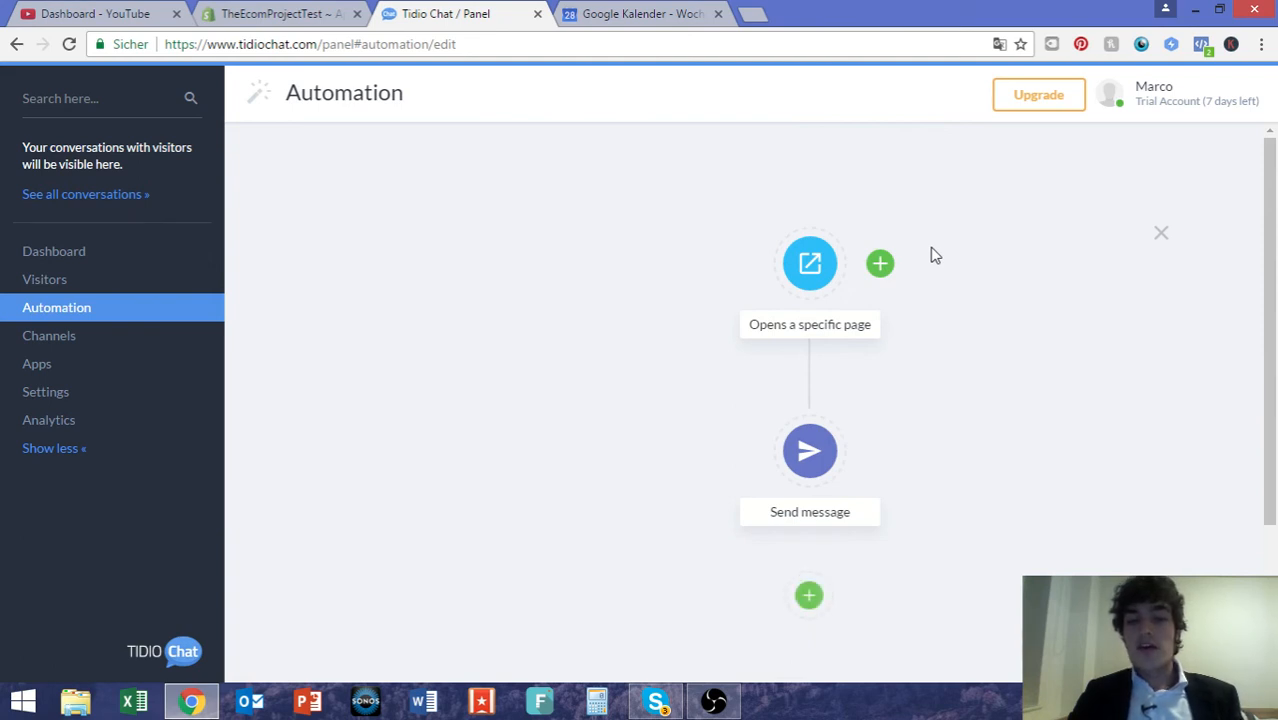
Add a Delay action of 1 second below the "Send message" action.
scroll(930, 253, "down", 2)
mouse_move(843, 283)
scroll(843, 283, "up", 1)
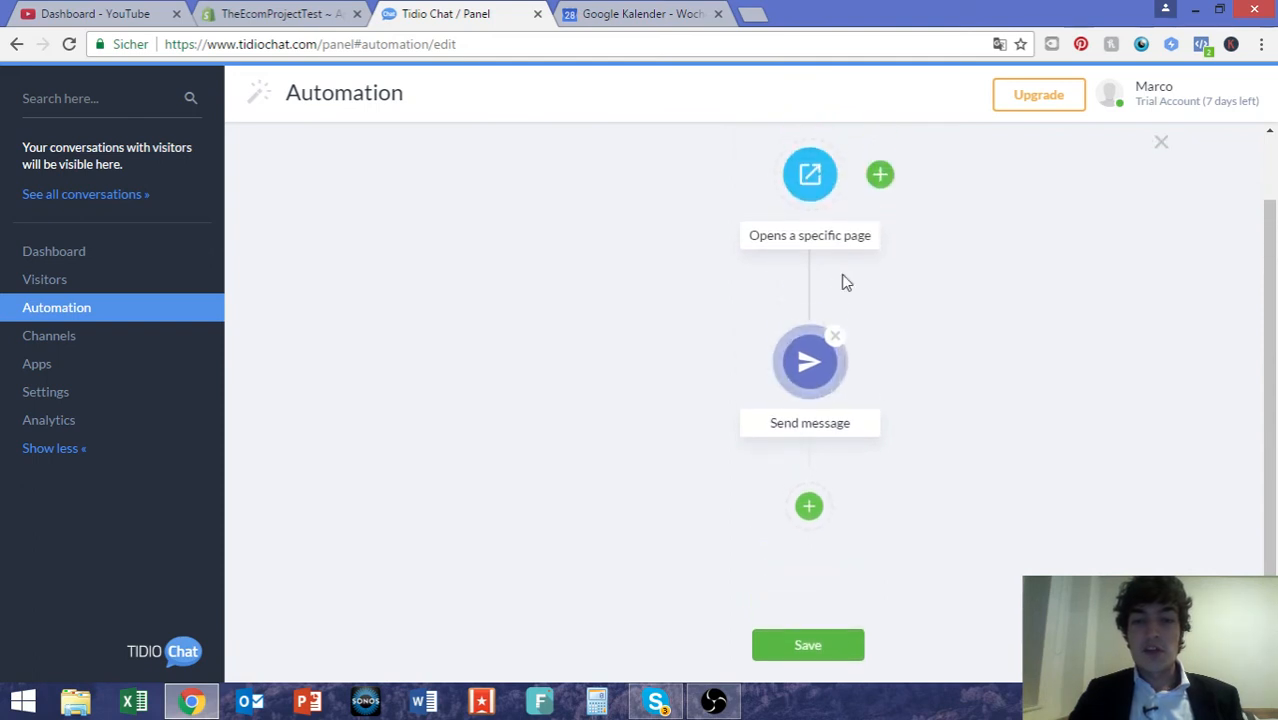
left_click(810, 510)
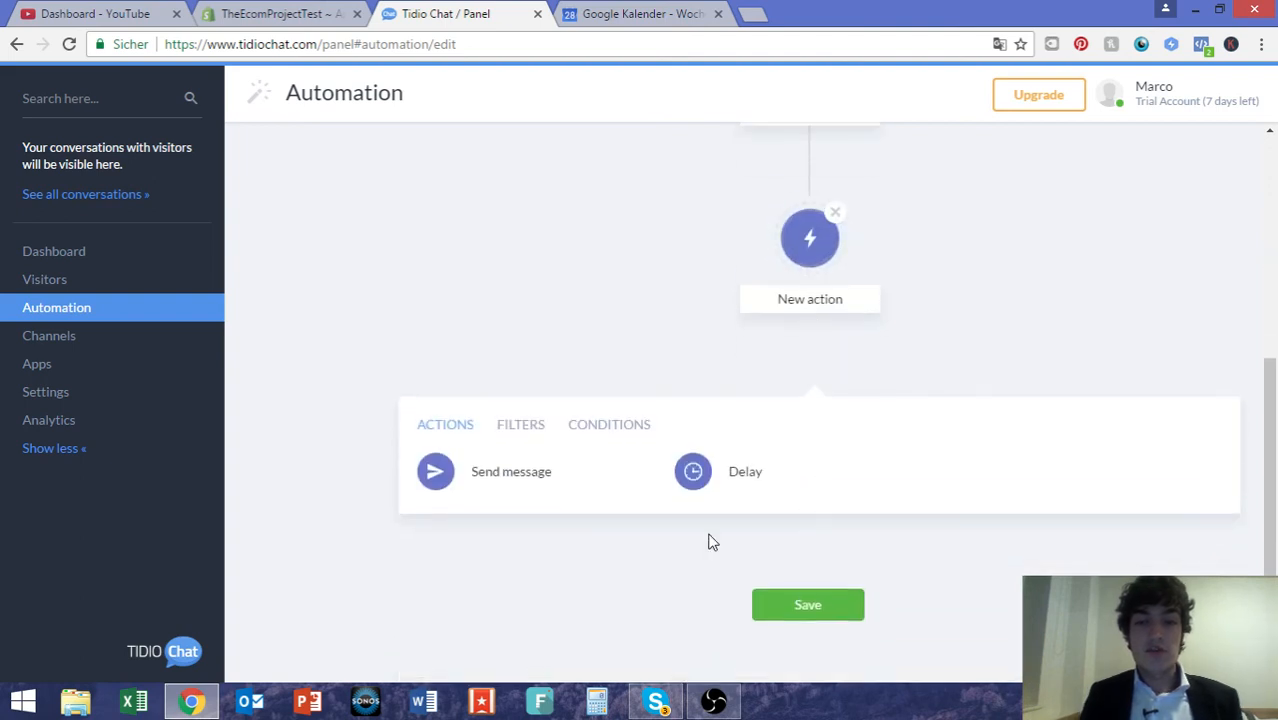
left_click(704, 490)
left_click(632, 351)
left_click_drag(632, 351, 586, 358)
type("1")
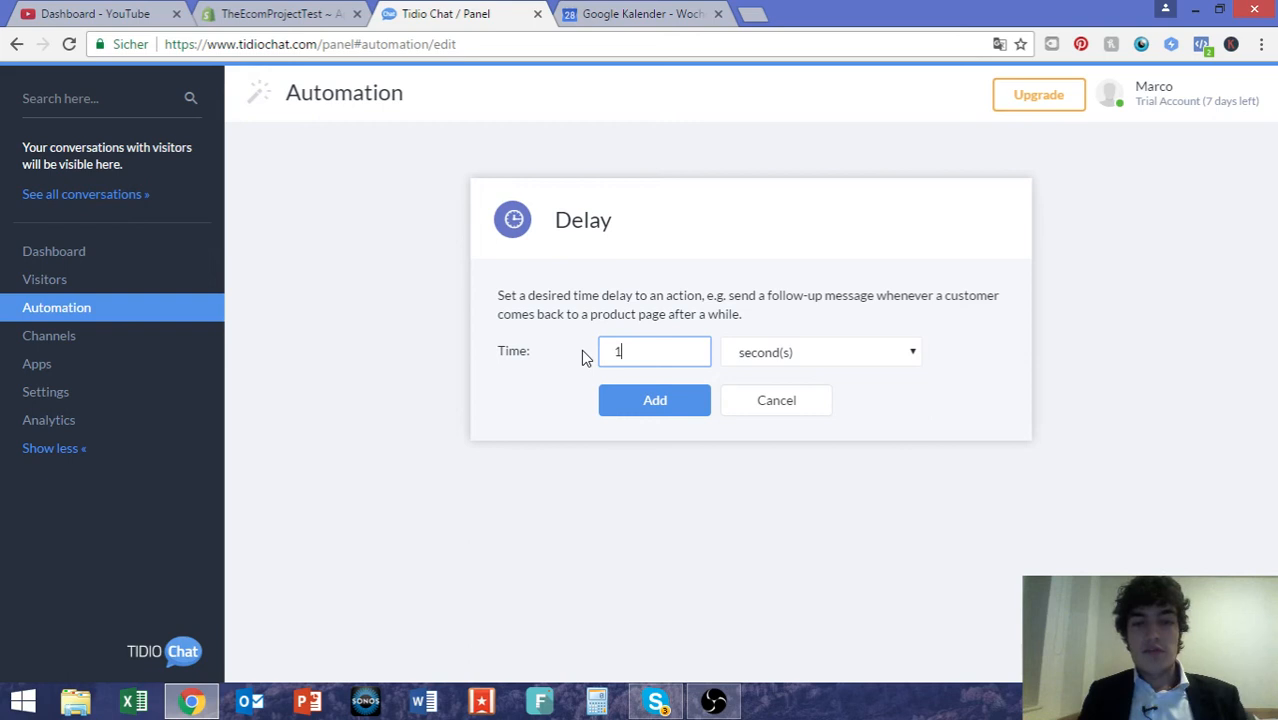
left_click(639, 402)
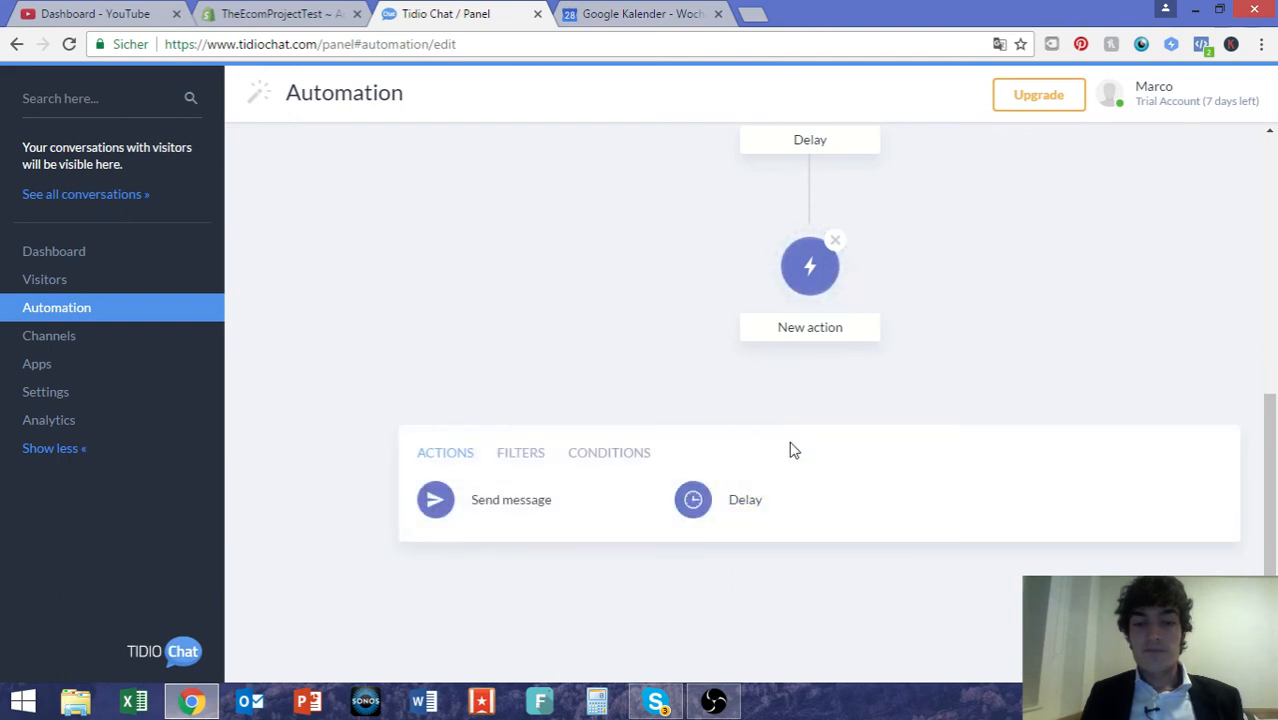
Review the automation flow from the page trigger through the message and delay to the new action's options.
scroll(789, 451, "up", 4)
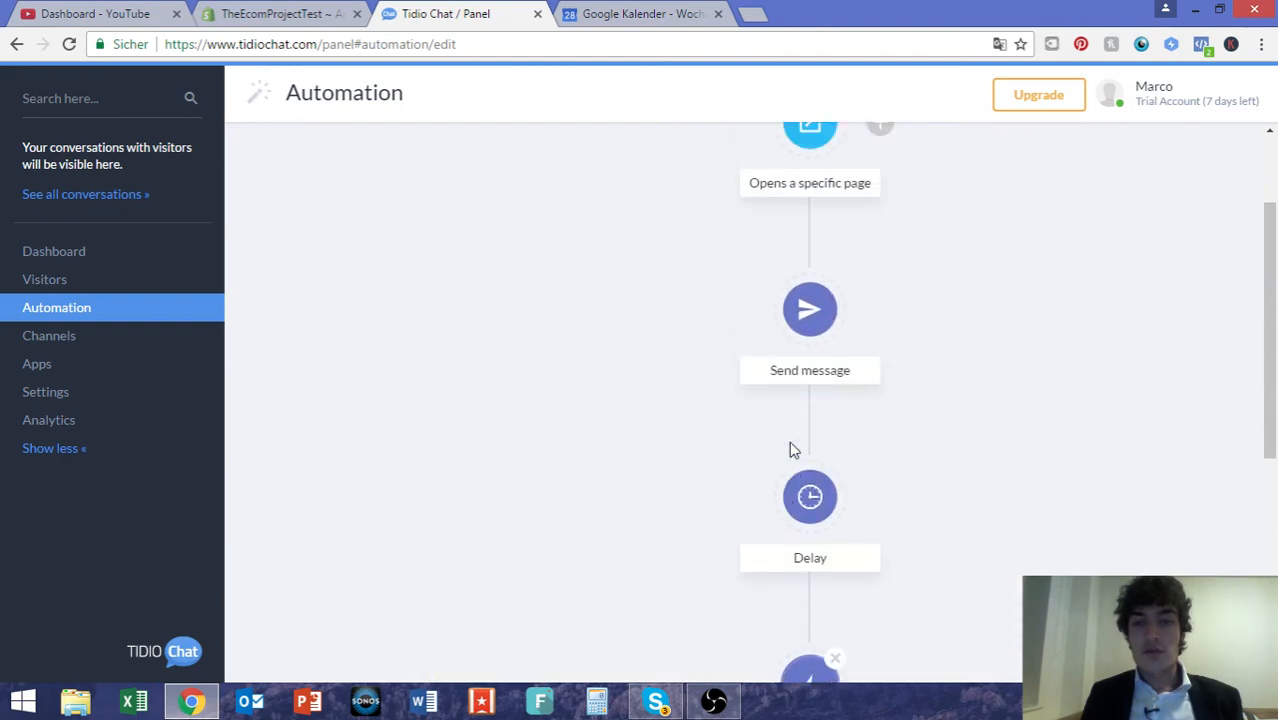
scroll(789, 441, "up", 2)
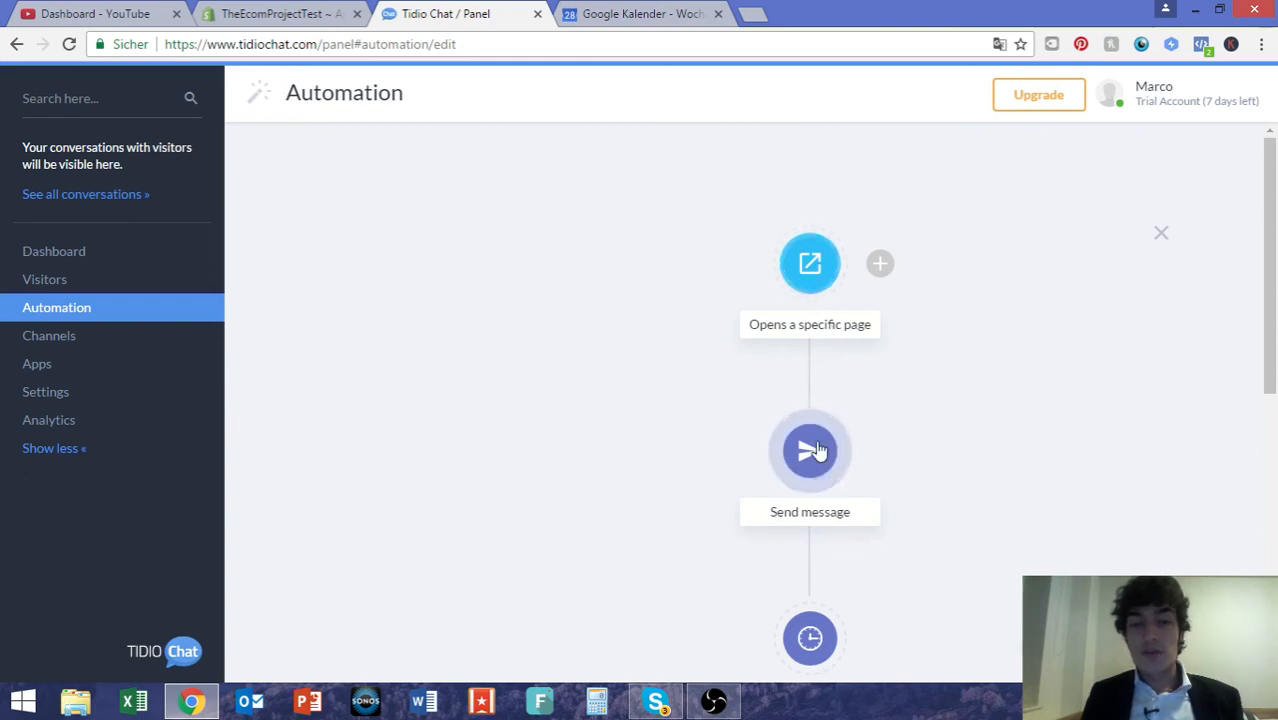
scroll(818, 455, "down", 2)
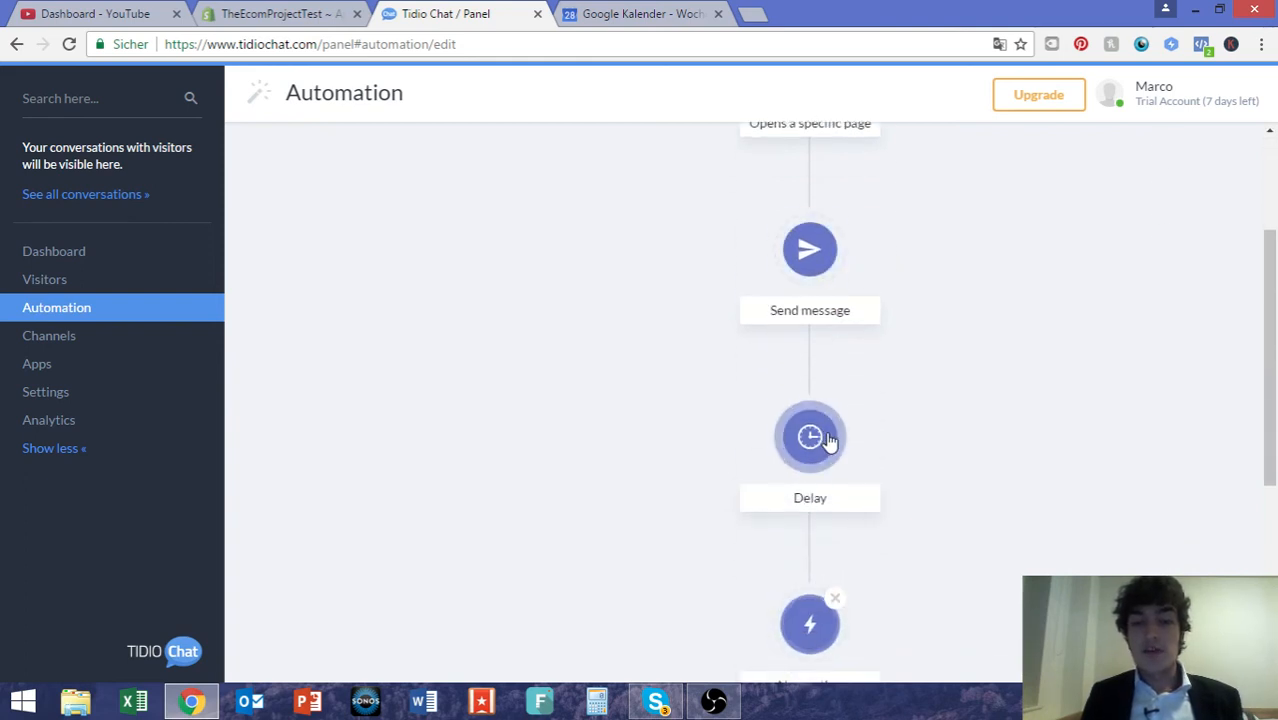
scroll(826, 439, "down", 3)
scroll(796, 380, "down", 1)
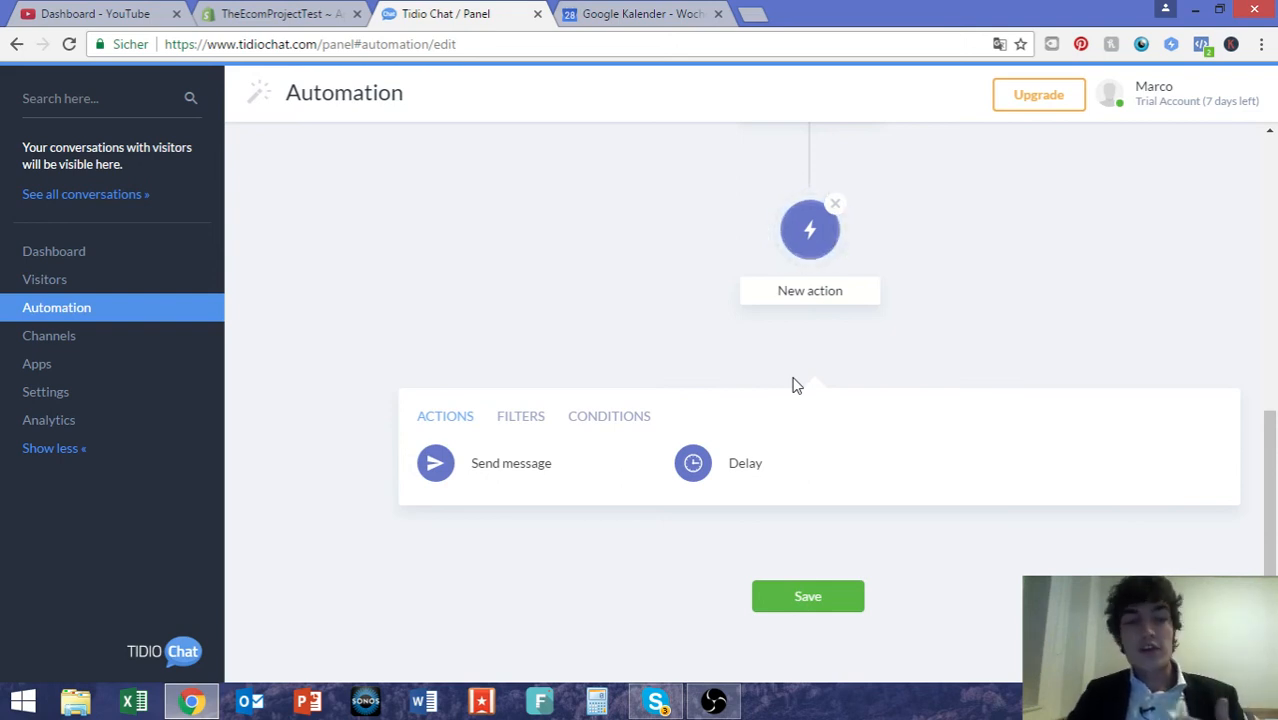
left_click(796, 385)
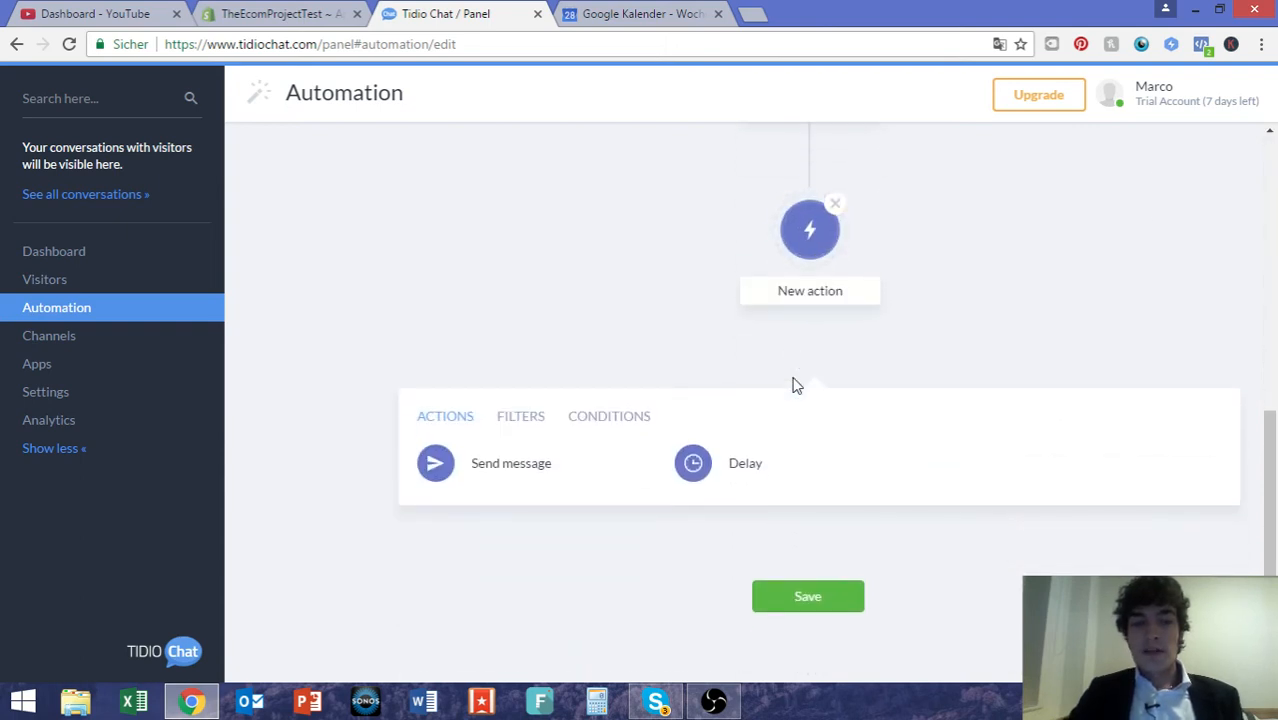
left_click(796, 385)
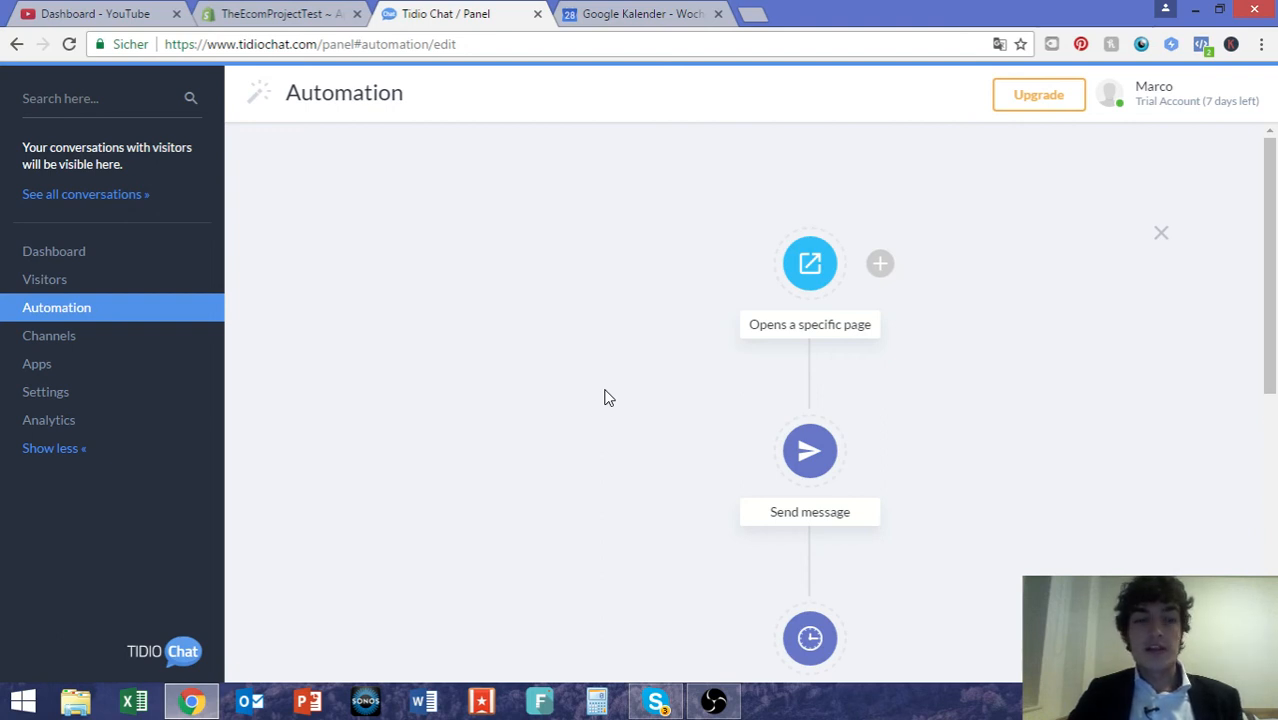
Go to the live chat appearance settings under Channels and set the widget's online status to "We're online!".
left_click(120, 348)
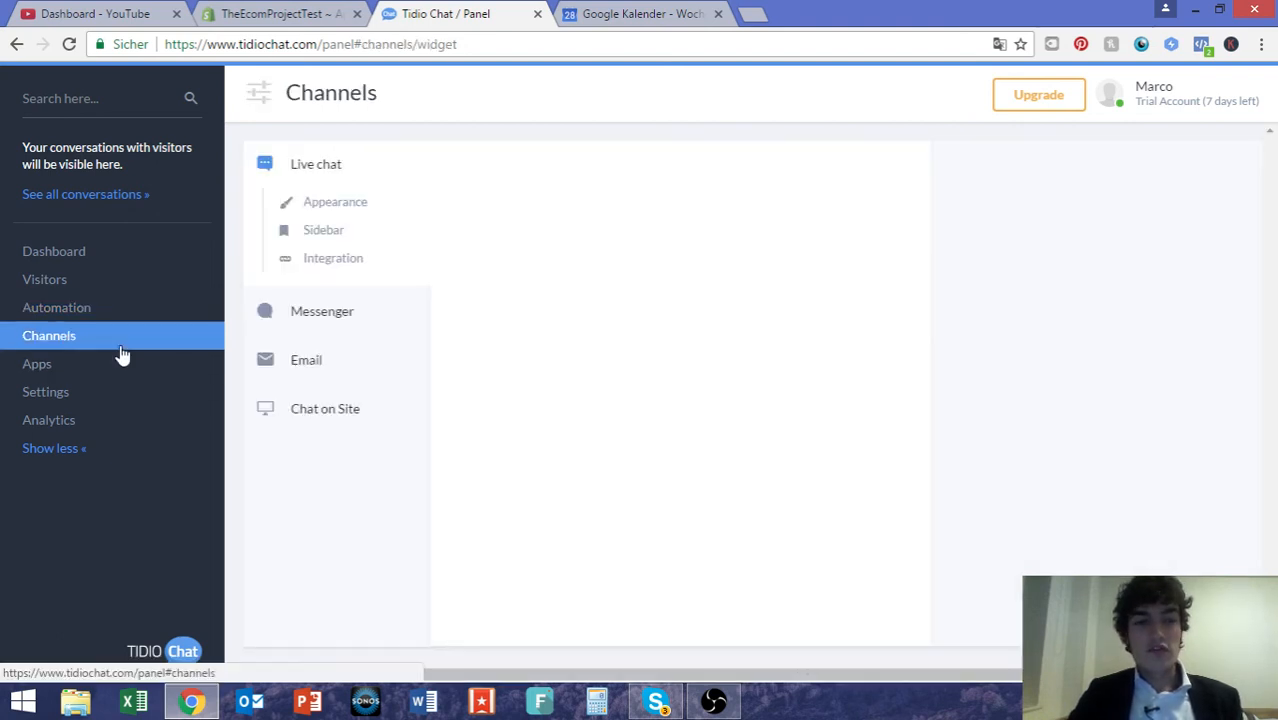
scroll(590, 480, "down", 3)
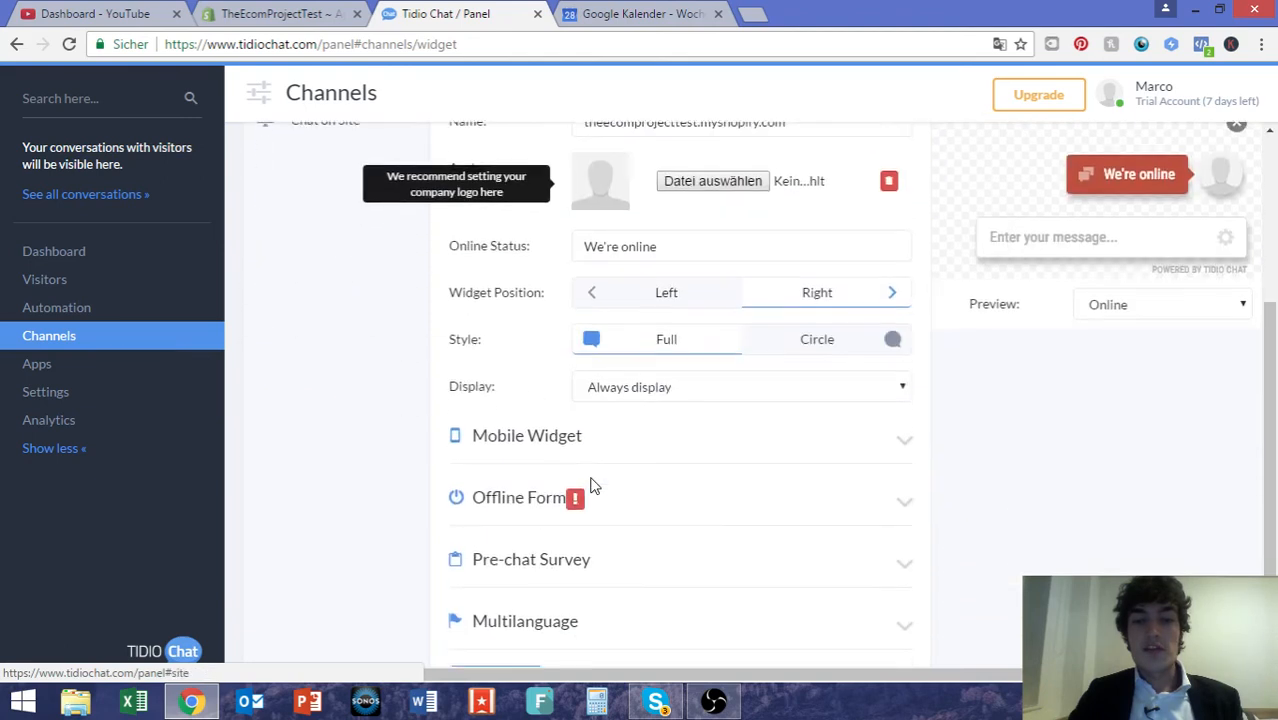
scroll(590, 483, "up", 1)
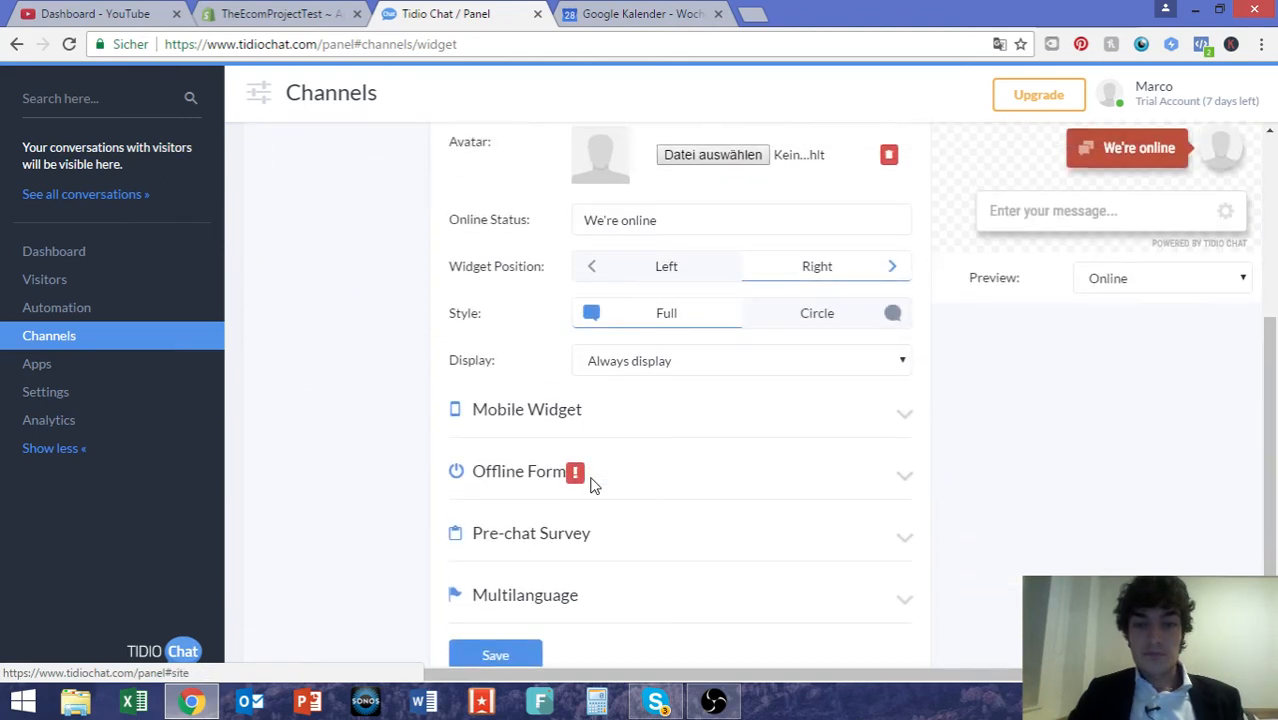
left_click_drag(719, 261, 491, 253)
type("We're o")
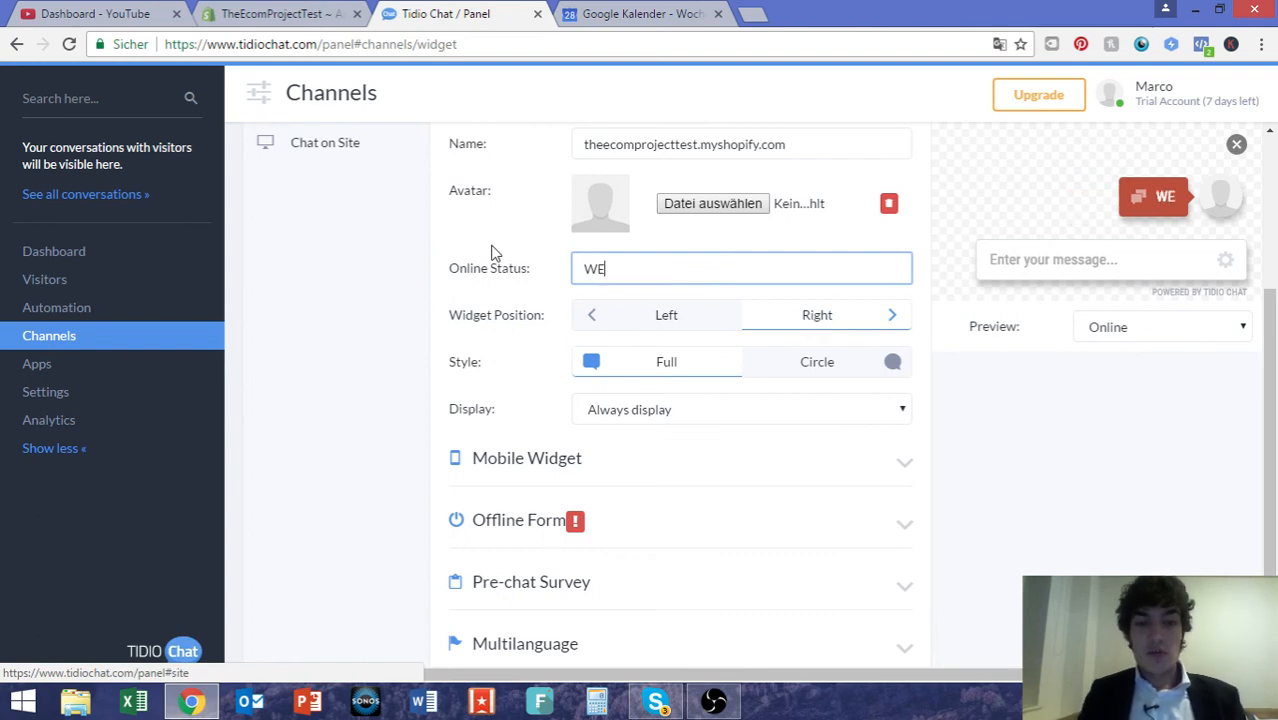
type("nline!")
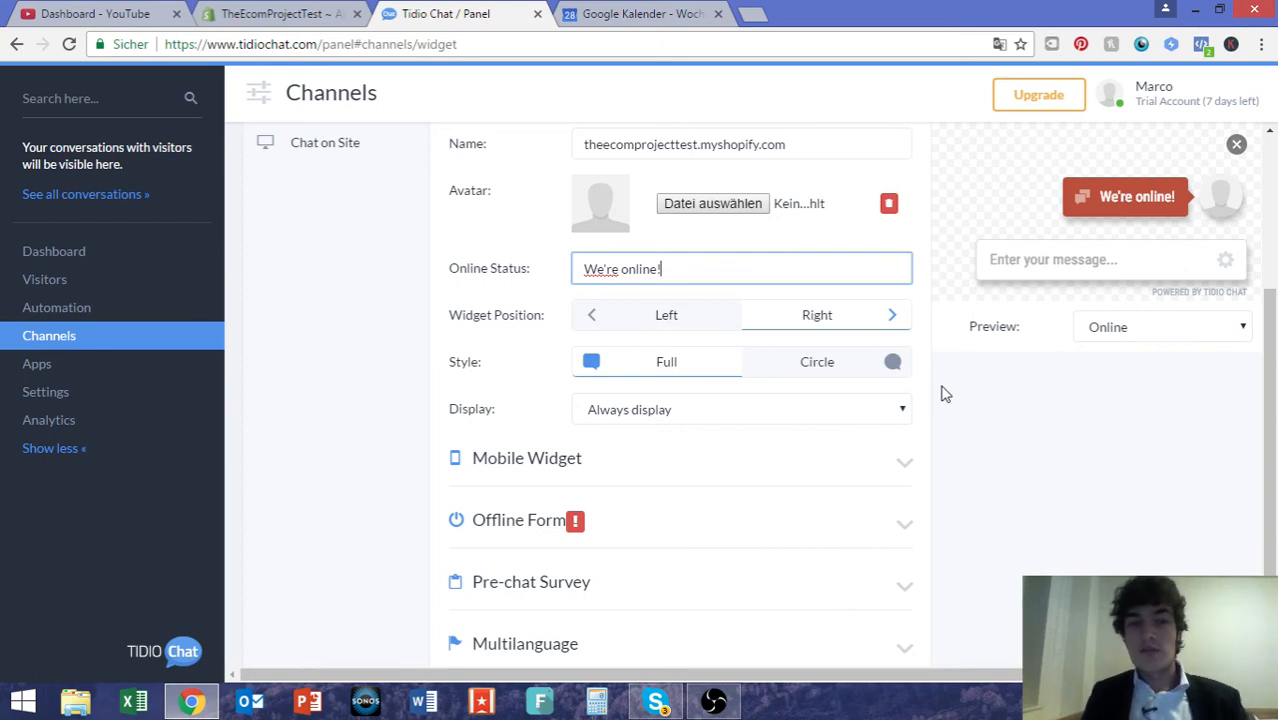
Examine the live chat widget's pre-chat survey and mobile widget settings along with the widget preview.
scroll(945, 393, "down", 1)
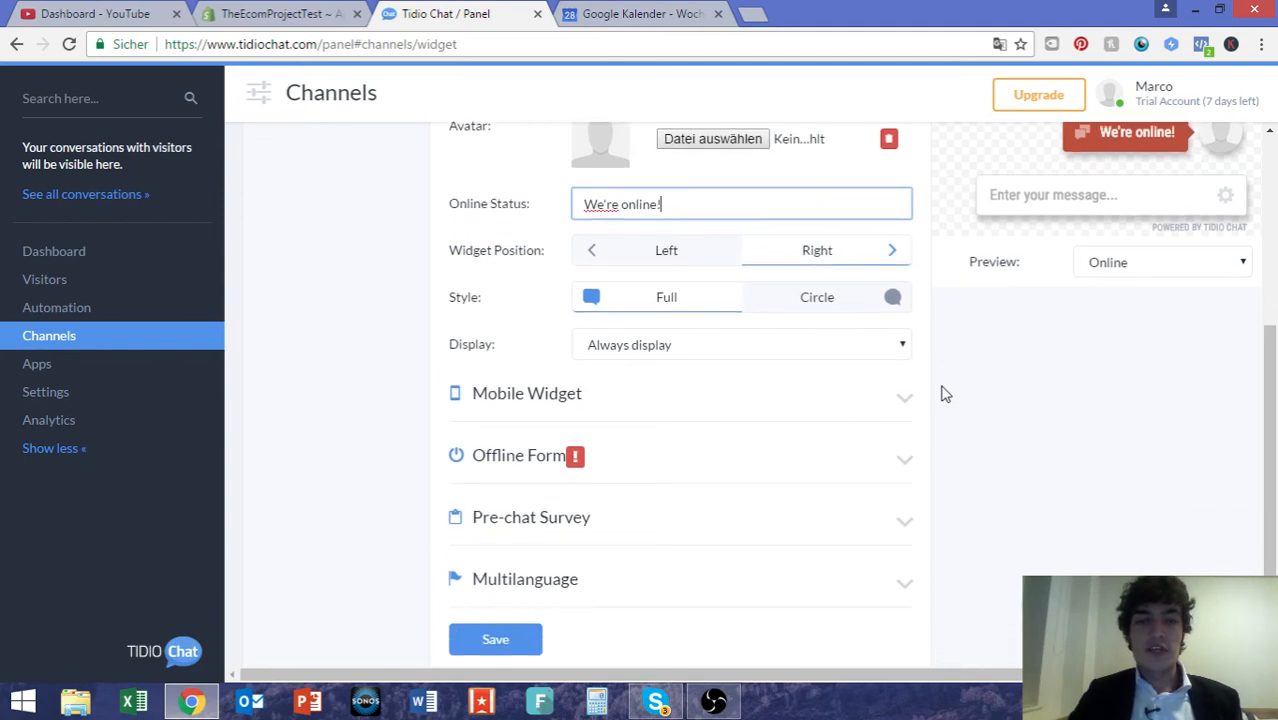
scroll(945, 393, "down", 1)
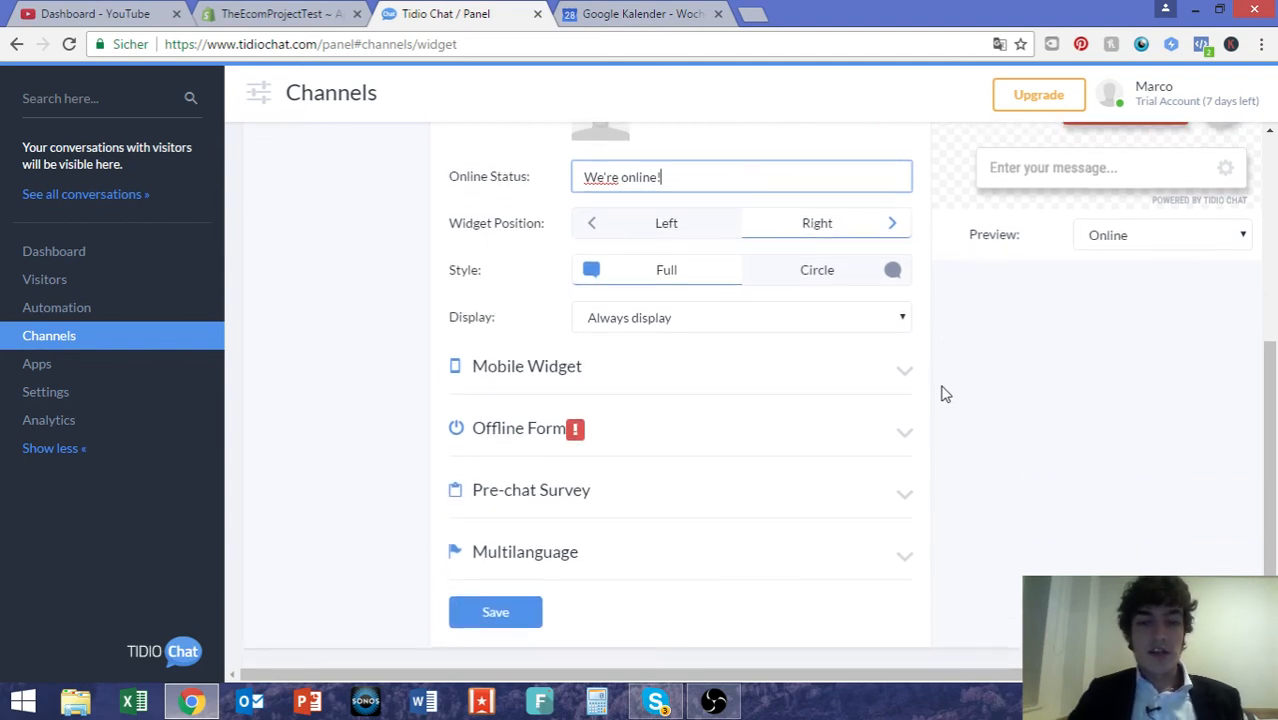
left_click(522, 488)
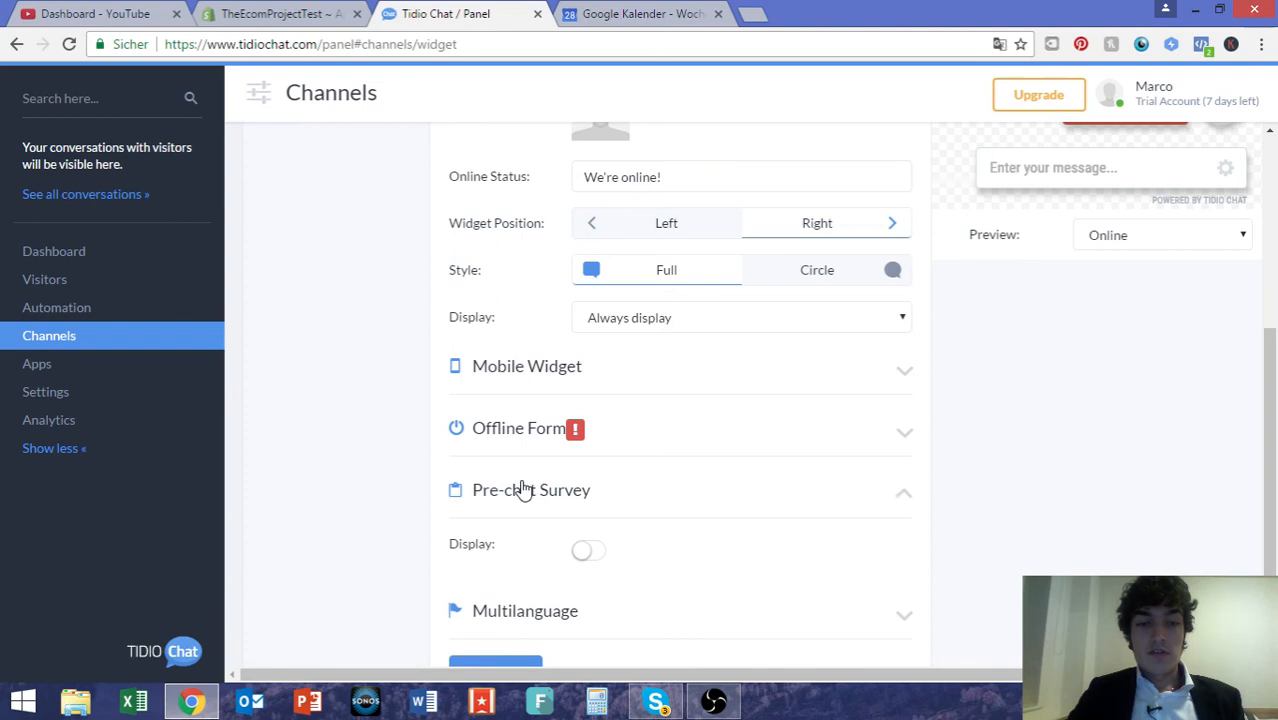
scroll(520, 488, "up", 2)
scroll(521, 487, "up", 2)
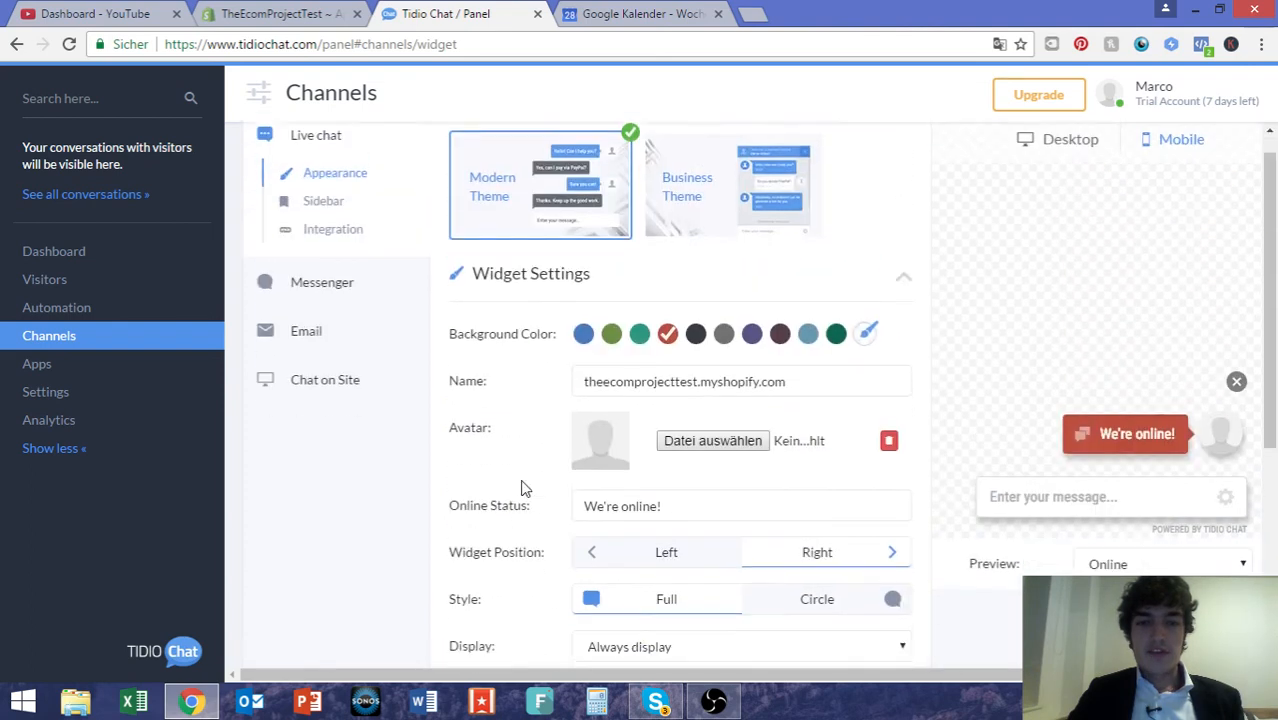
scroll(522, 488, "down", 3)
scroll(522, 488, "down", 2)
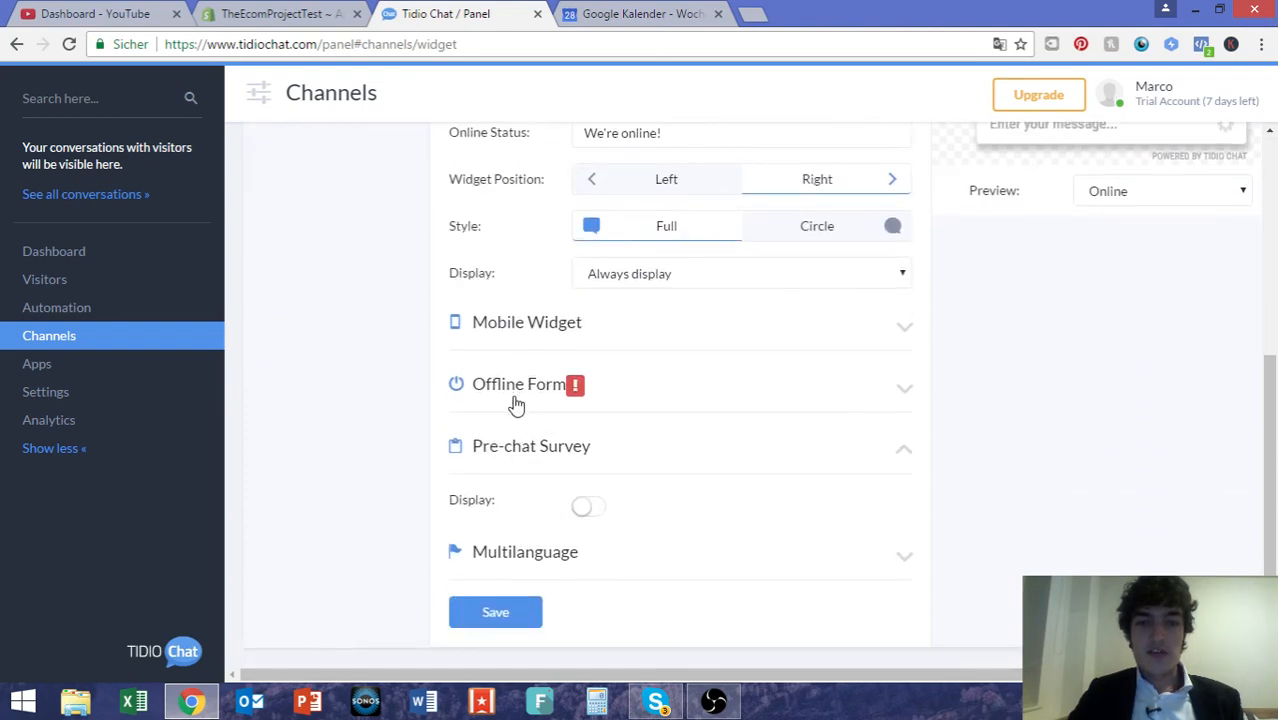
left_click(527, 341)
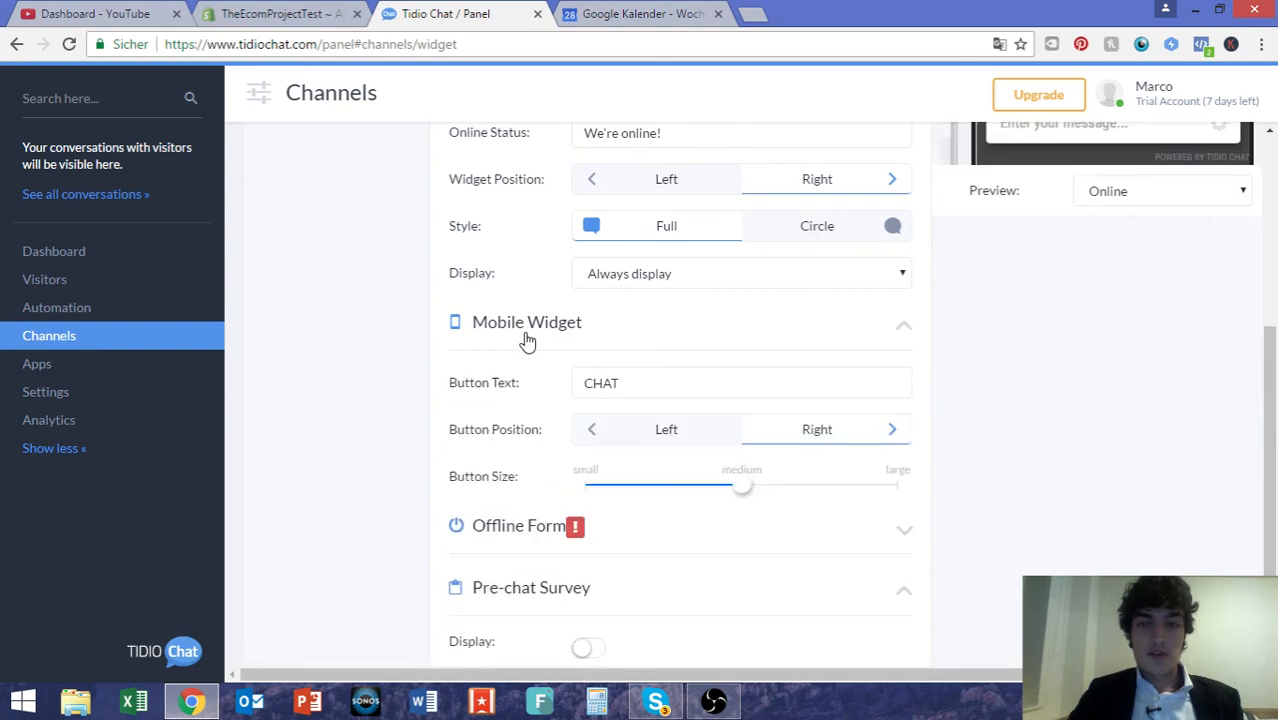
left_click(527, 341)
scroll(524, 341, "up", 2)
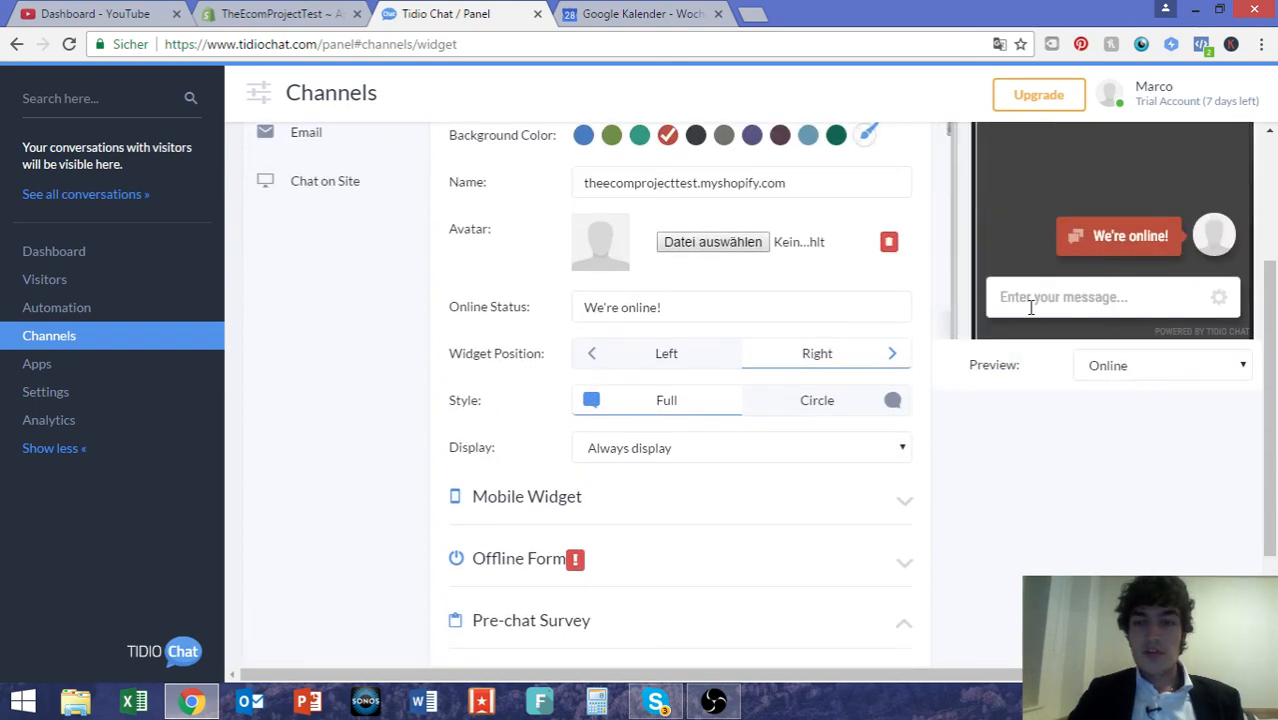
scroll(842, 422, "up", 1)
scroll(728, 260, "down", 3)
Extend the online status text to "We're online! Please allow 20 minutes for a reply!".
left_click_drag(707, 188, 551, 197)
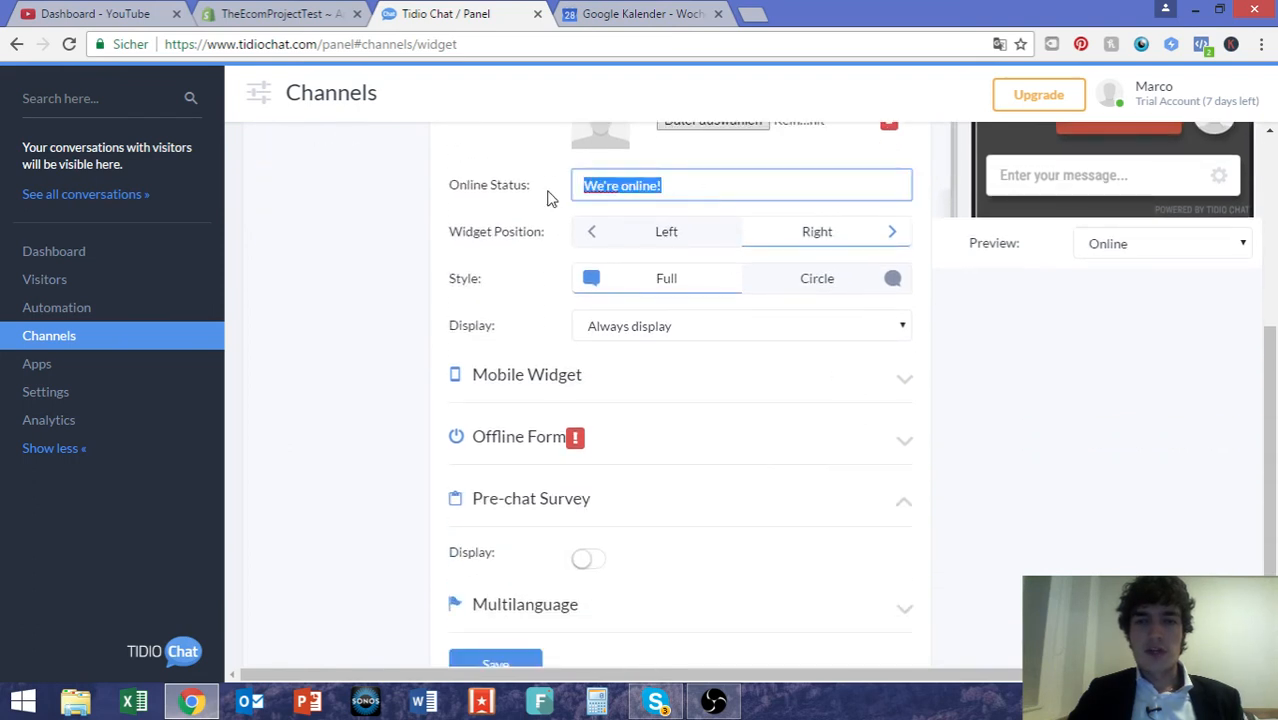
scroll(542, 248, "up", 2)
left_click(733, 334)
type("Please")
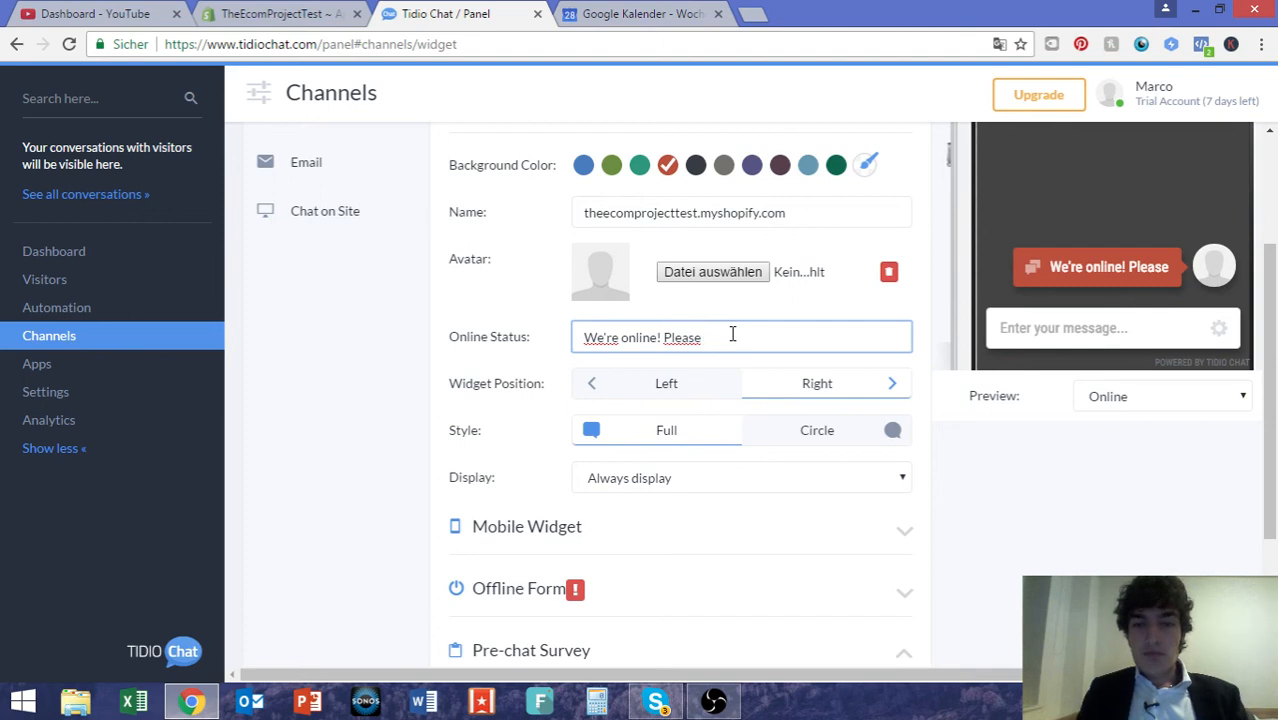
type(" allow 20 M")
key("BackSpace")
type("minutes for a reply!")
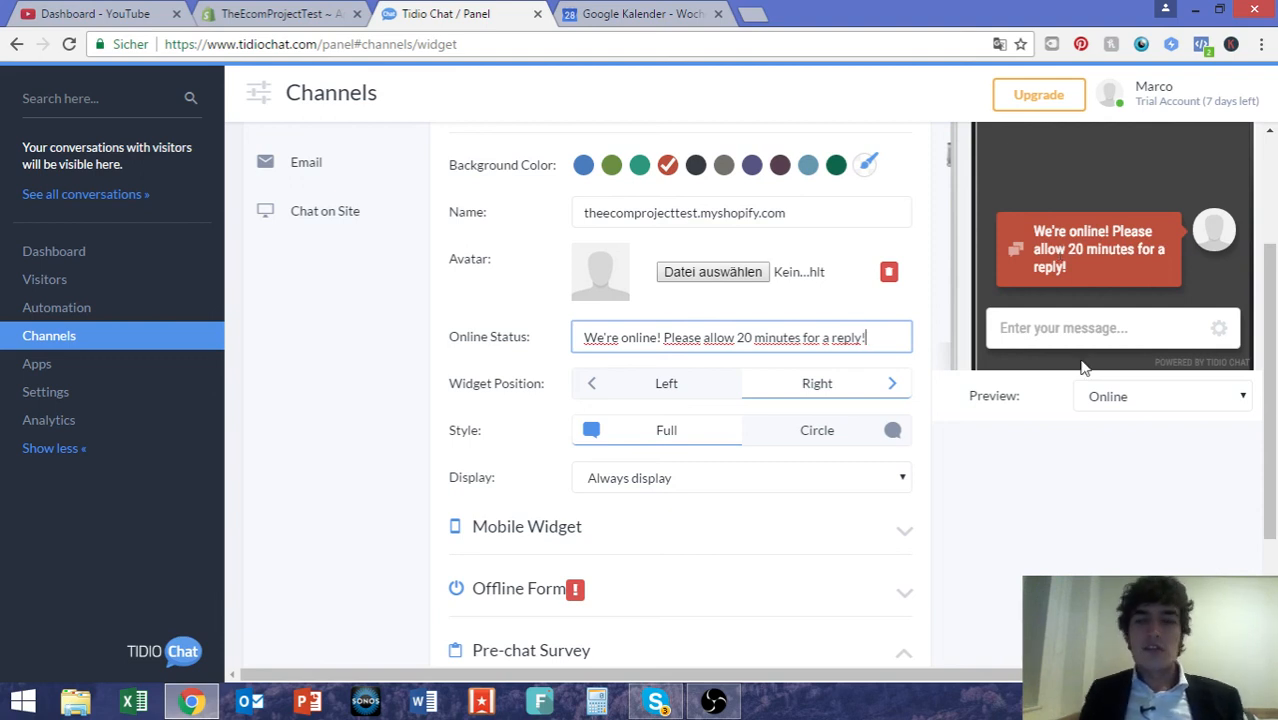
Review the live chat appearance page from the themes and widget settings down to the pre-chat survey and multilanguage sections.
scroll(1053, 357, "up", 2)
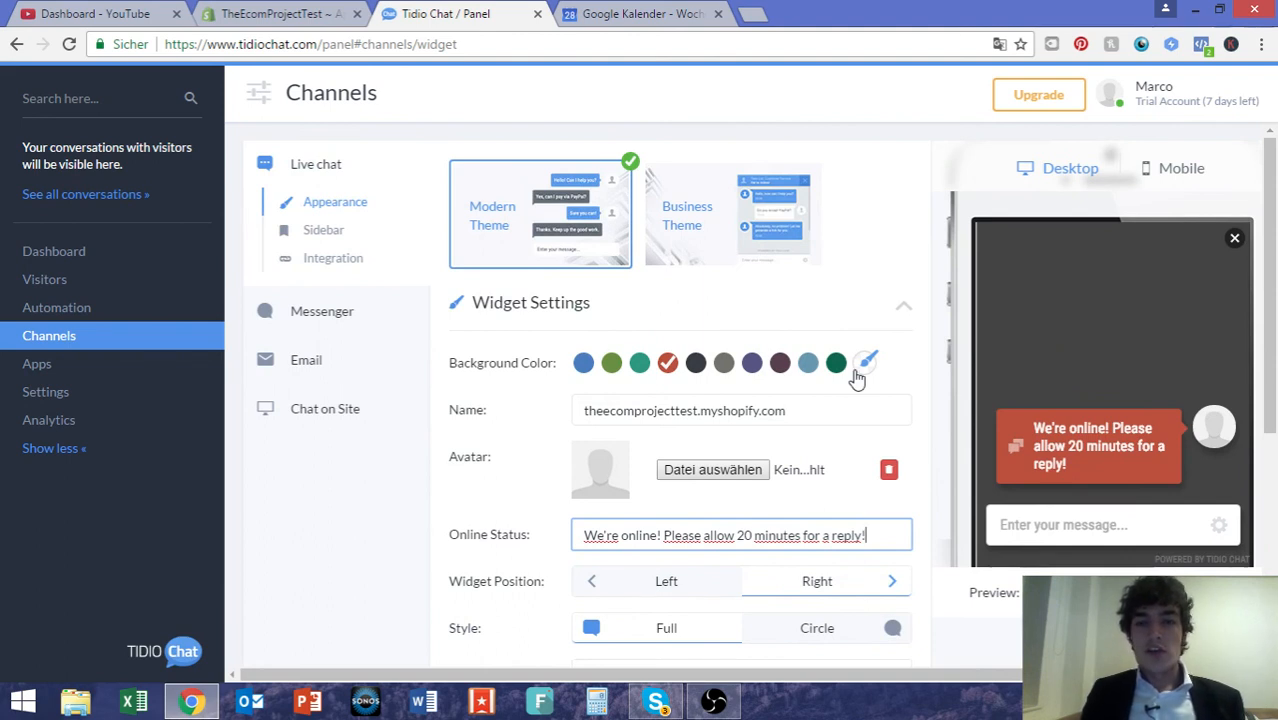
scroll(857, 377, "down", 3)
scroll(857, 377, "down", 1)
scroll(853, 374, "up", 4)
scroll(853, 374, "down", 4)
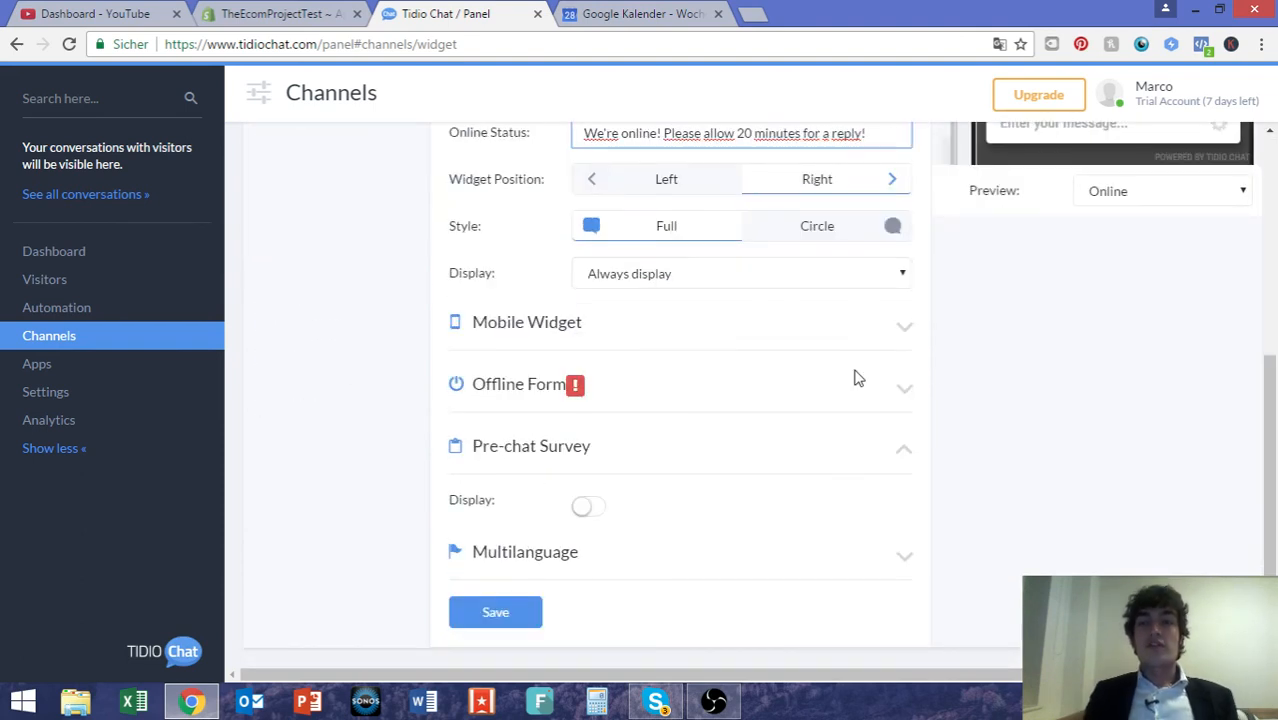
scroll(857, 377, "up", 4)
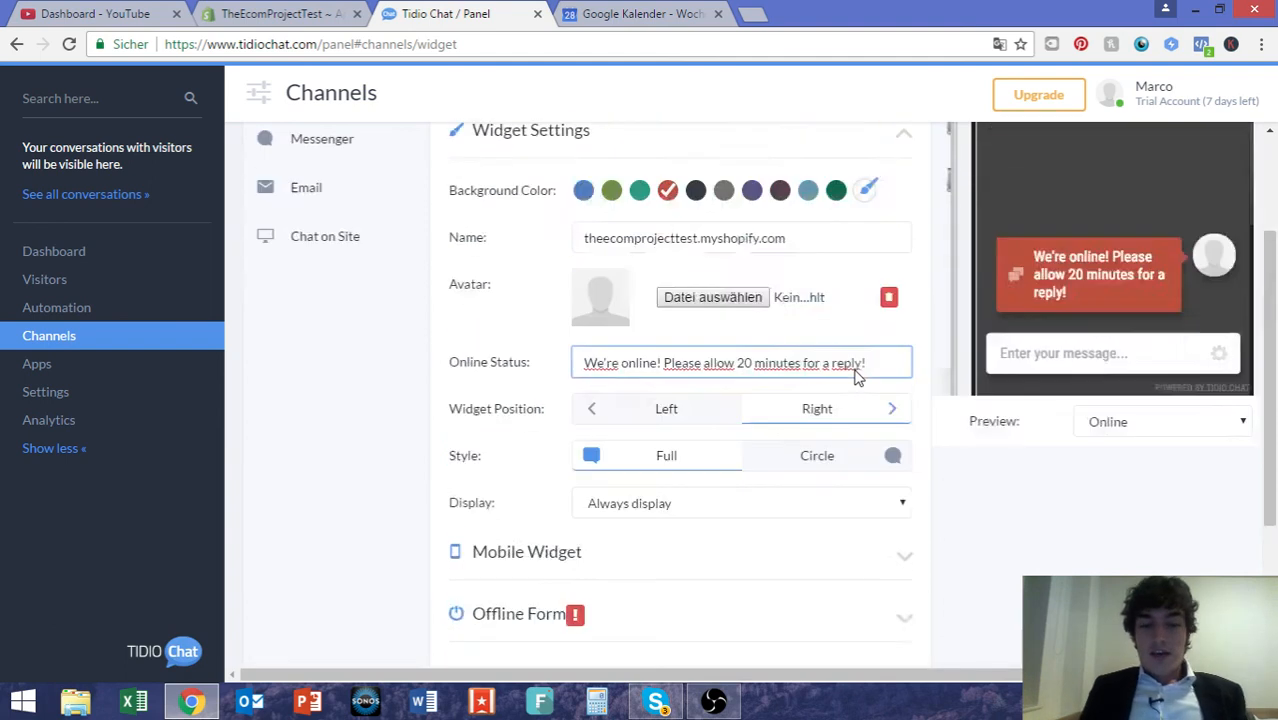
scroll(857, 377, "down", 4)
scroll(853, 374, "up", 4)
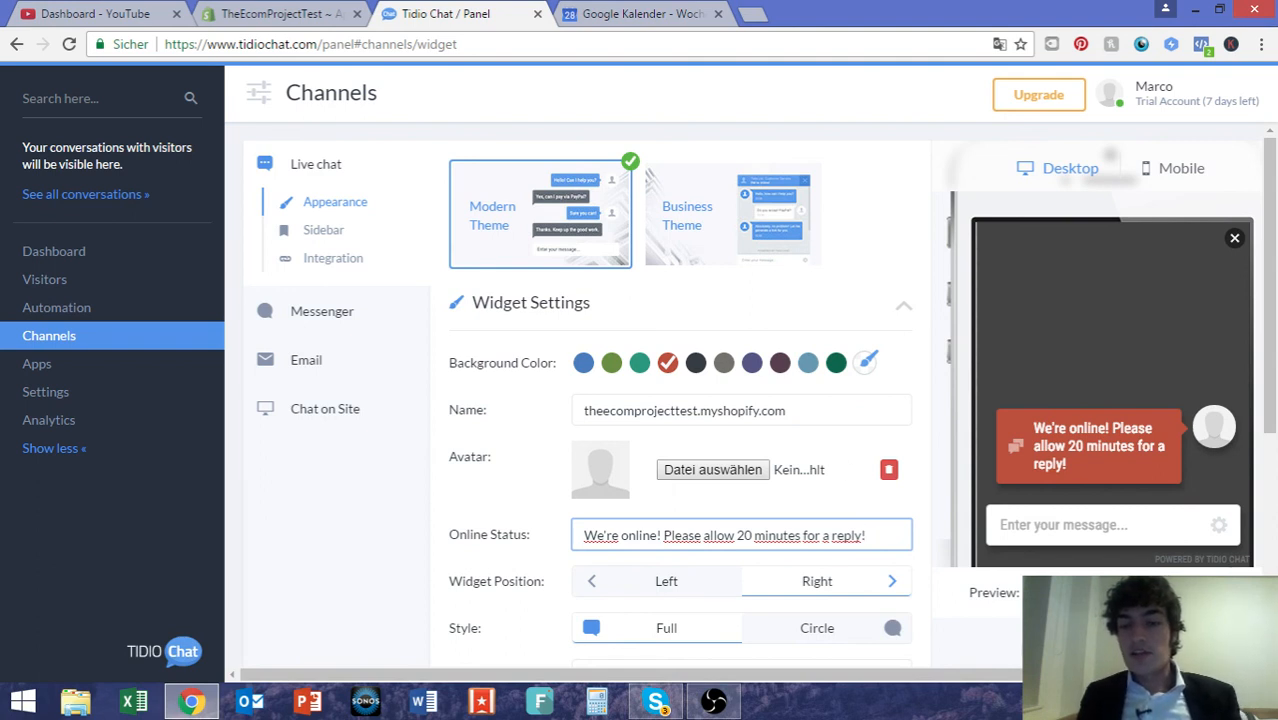
scroll(810, 443, "down", 2)
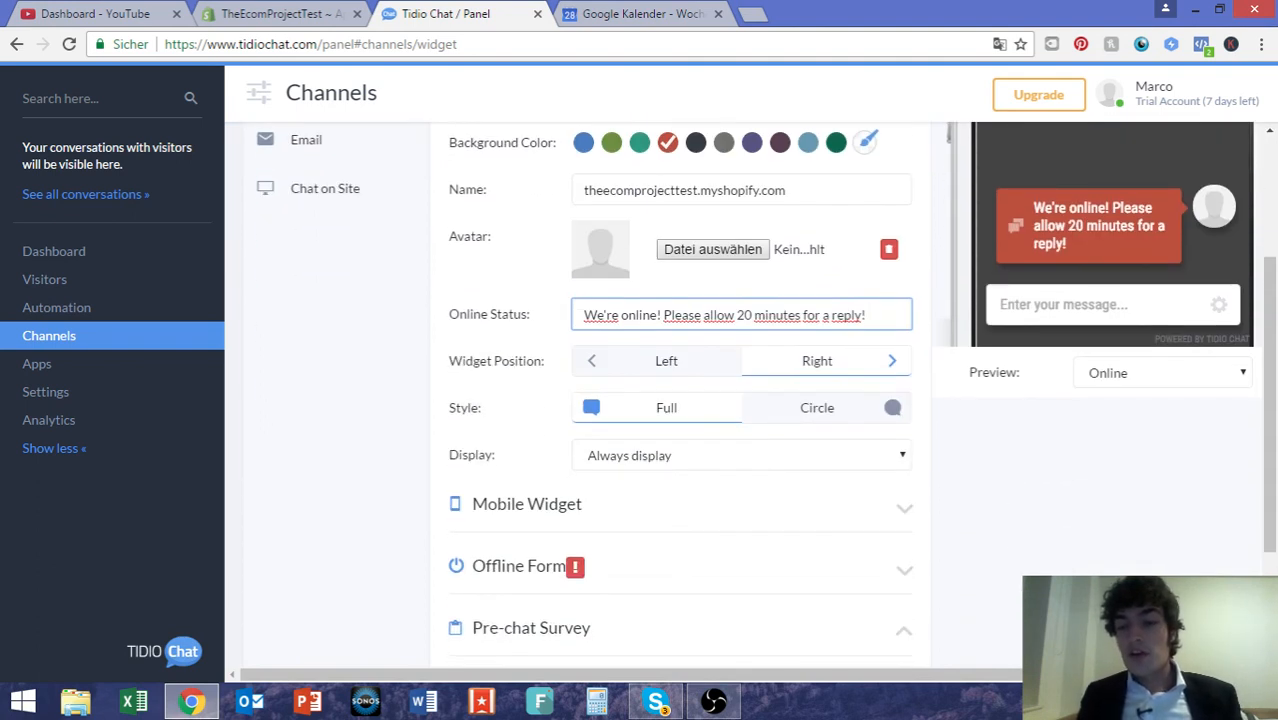
Leave the online status field and close the support chat pop-up beside the widget settings.
left_click(740, 504)
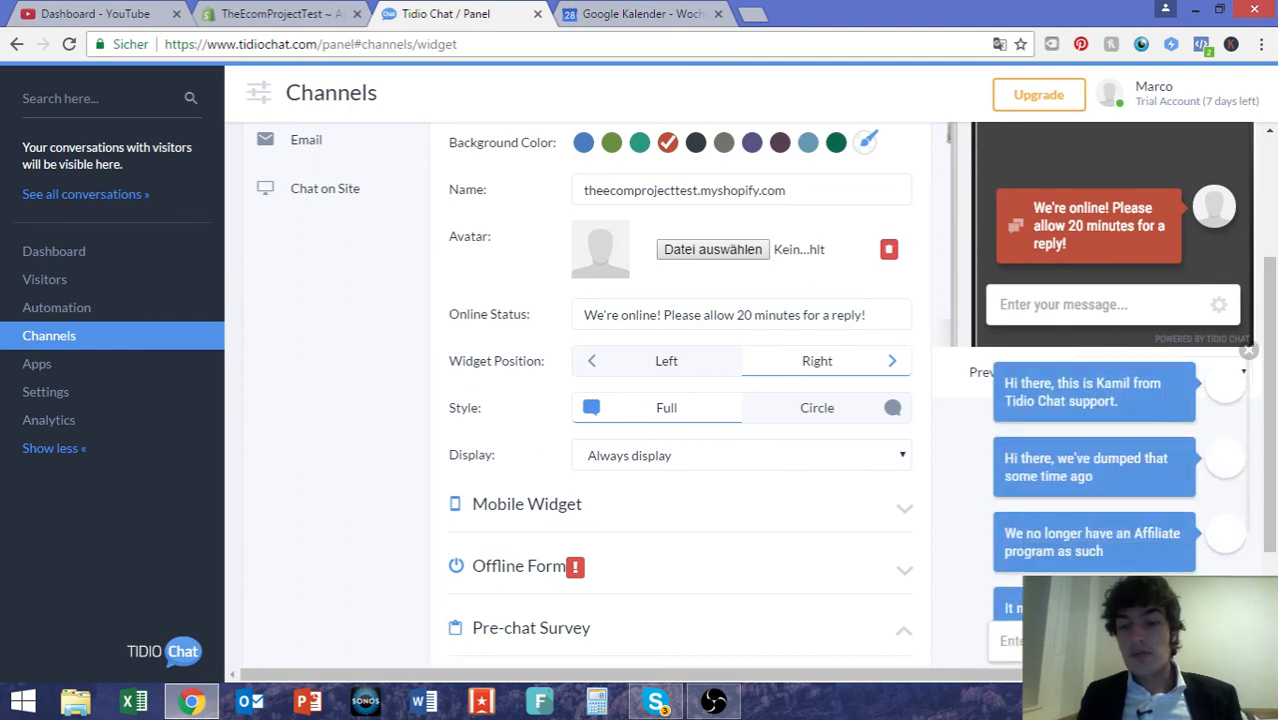
left_click(1249, 353)
scroll(1053, 436, "down", 2)
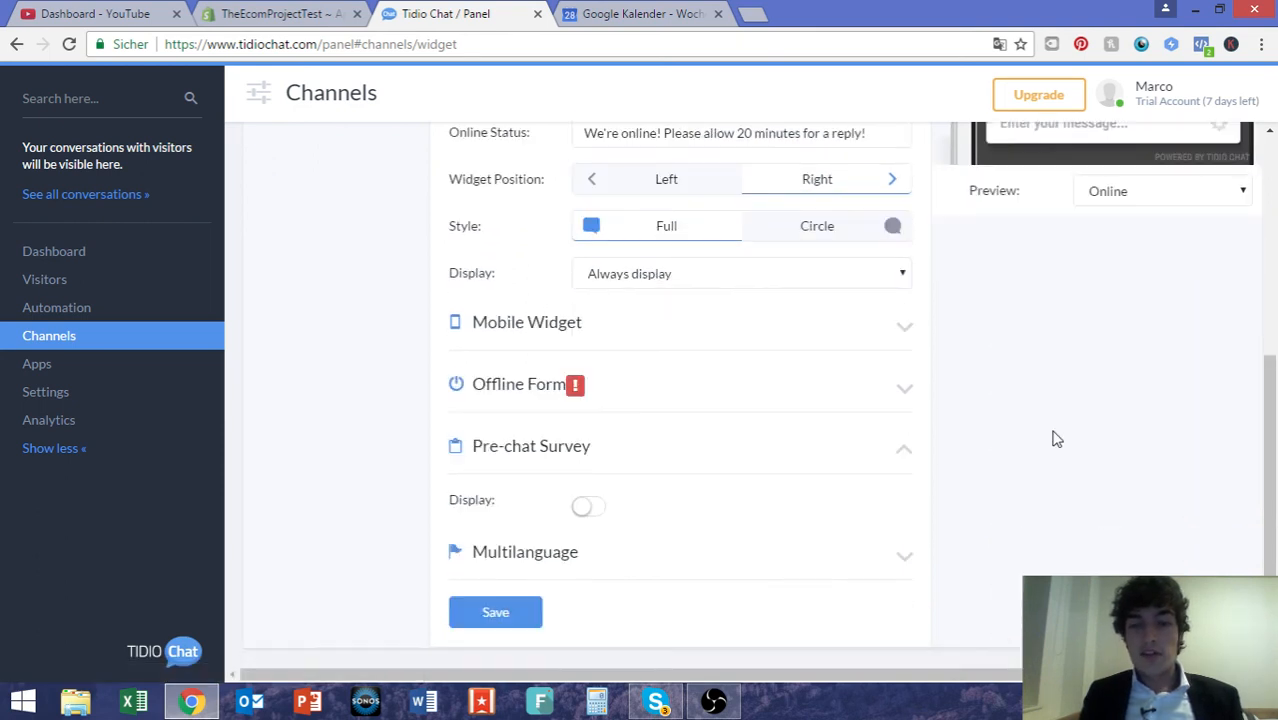
scroll(1053, 436, "up", 4)
scroll(900, 447, "down", 3)
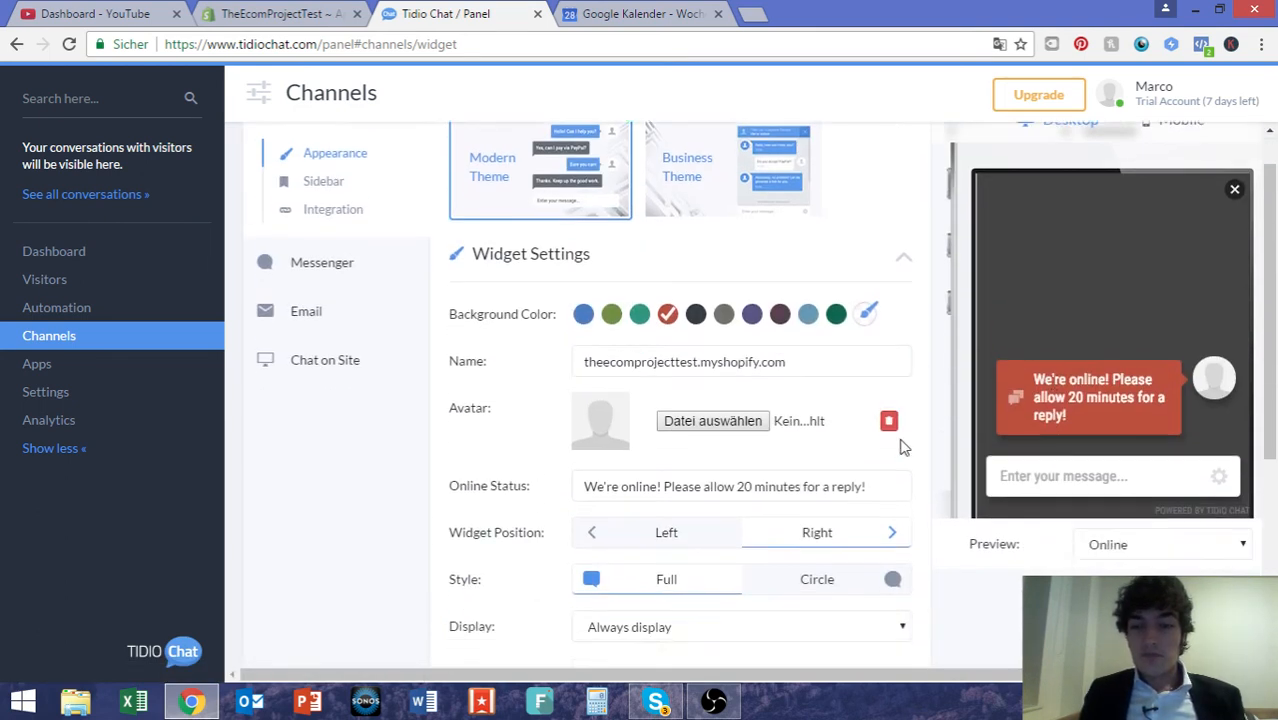
scroll(900, 447, "down", 2)
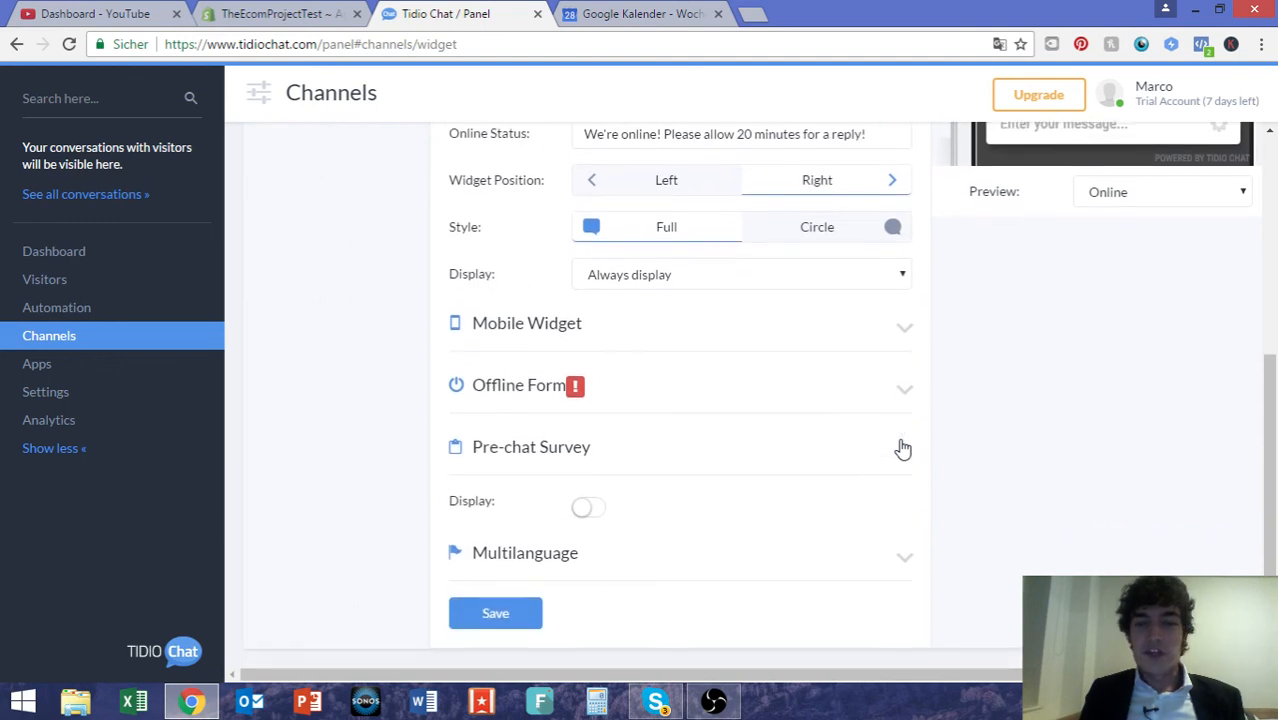